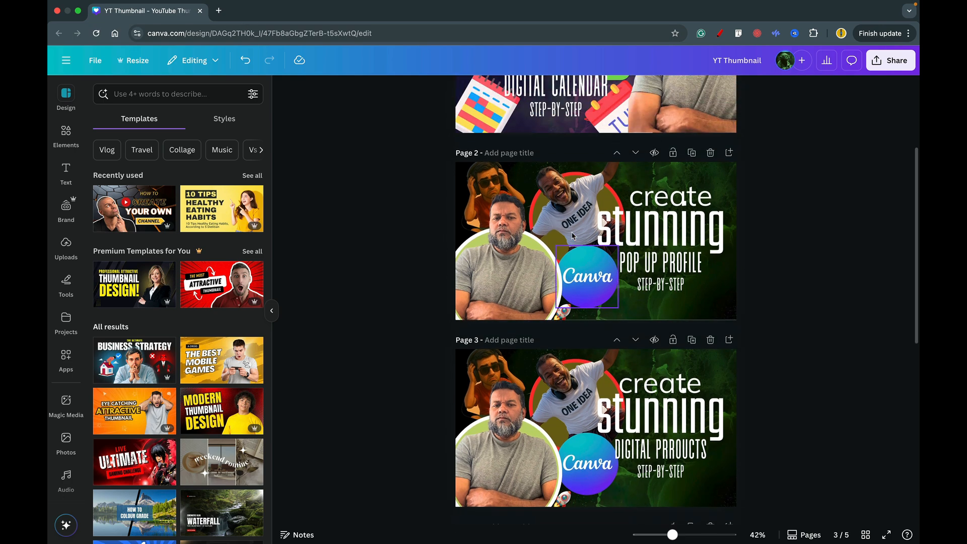
# Look over the finished thumbnails and blank pages of the design, ending with blank page 4 selected
pyautogui.scroll(-4, 572, 236)
pyautogui.scroll(-4, 572, 236)
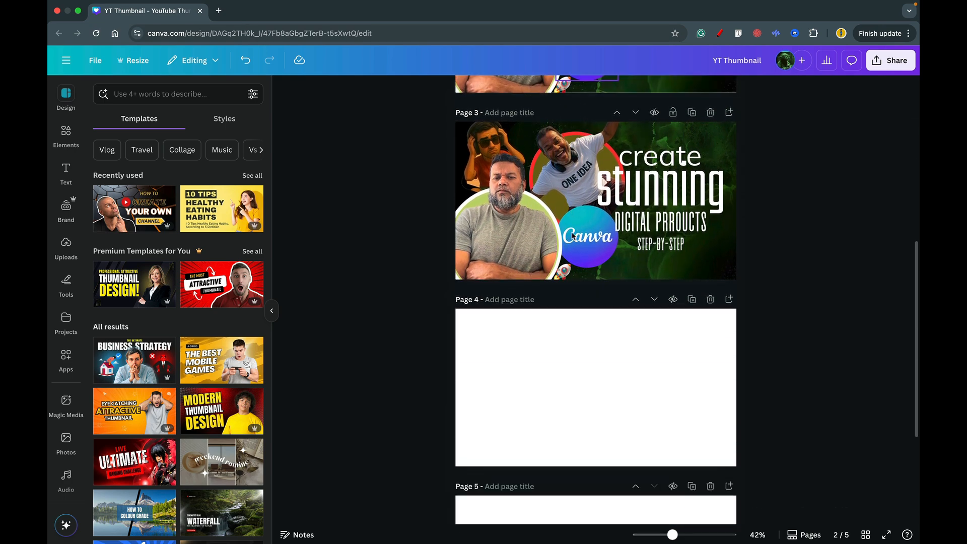
pyautogui.scroll(7, 572, 236)
pyautogui.scroll(-1, 572, 236)
pyautogui.scroll(-5, 573, 235)
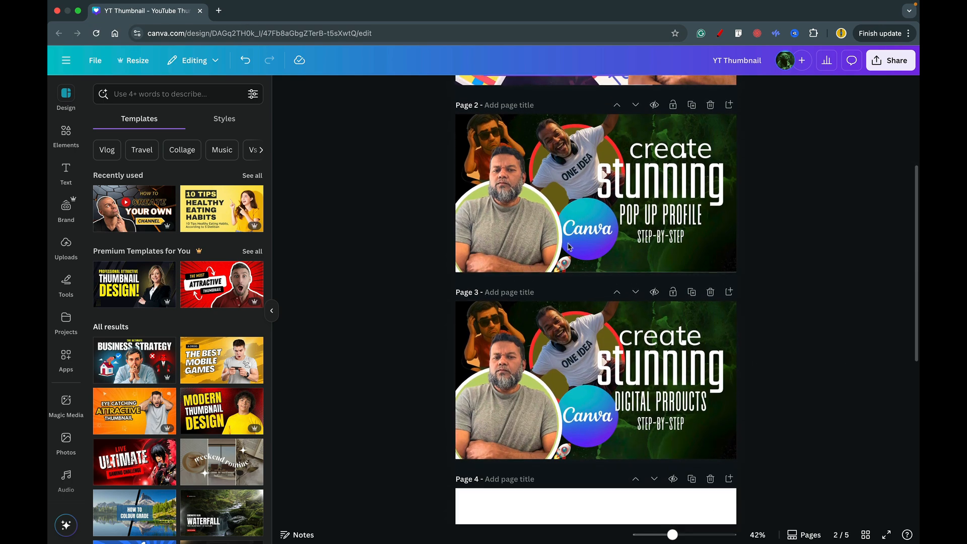
pyautogui.scroll(2, 565, 386)
pyautogui.scroll(6, 564, 386)
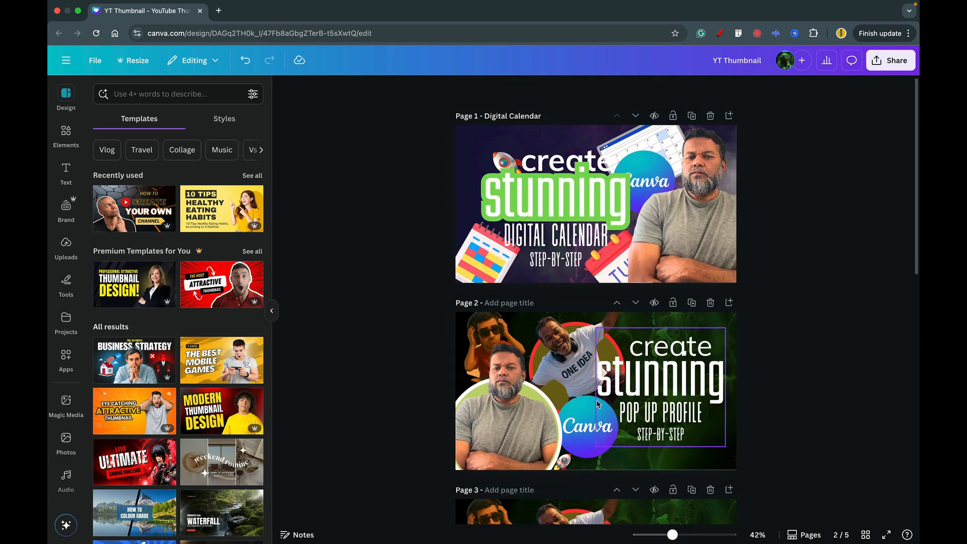
pyautogui.scroll(-4, 598, 407)
pyautogui.scroll(-2, 598, 407)
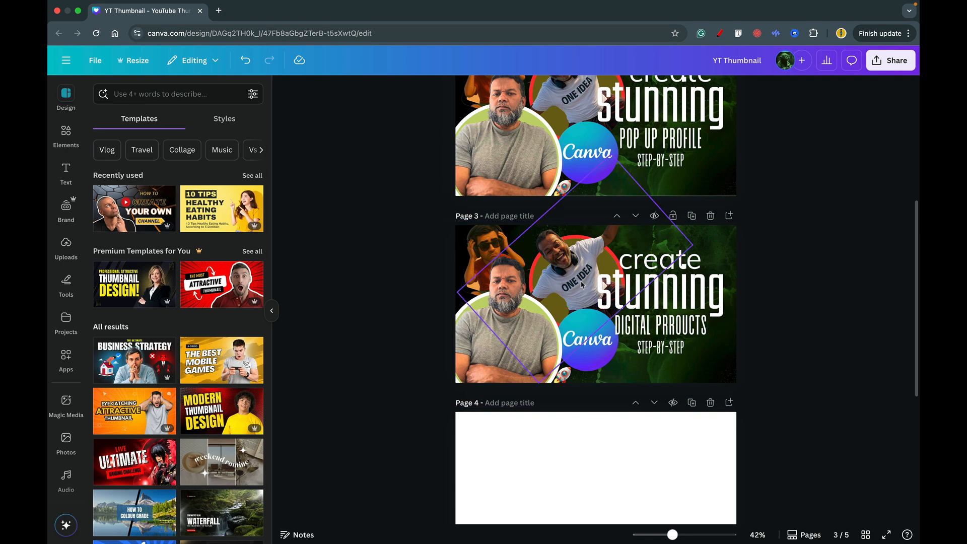
pyautogui.scroll(3, 564, 274)
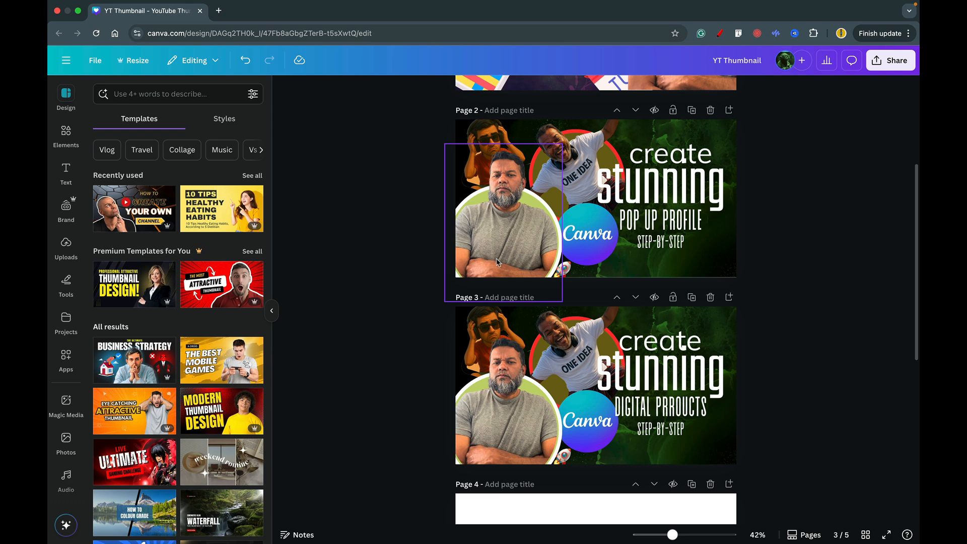
pyautogui.scroll(-6, 502, 383)
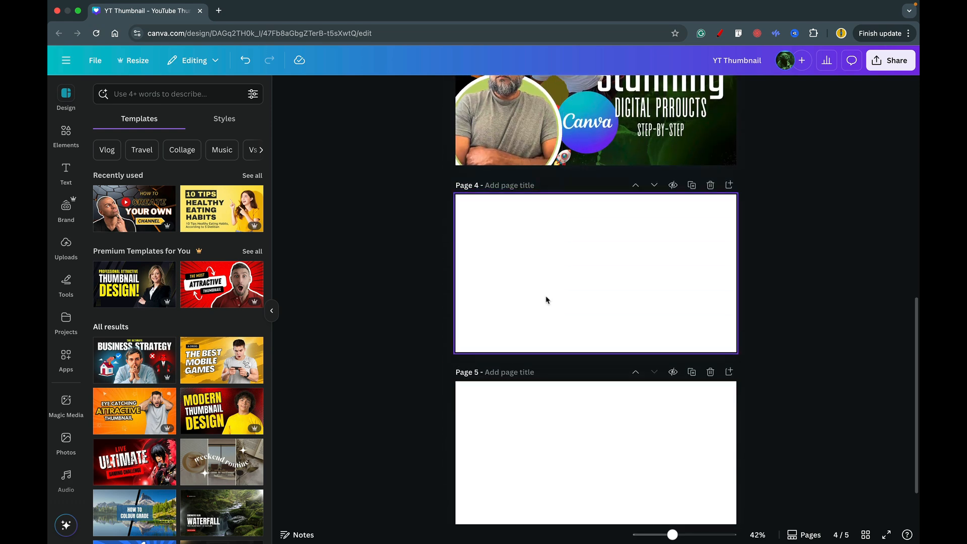
pyautogui.scroll(2, 546, 300)
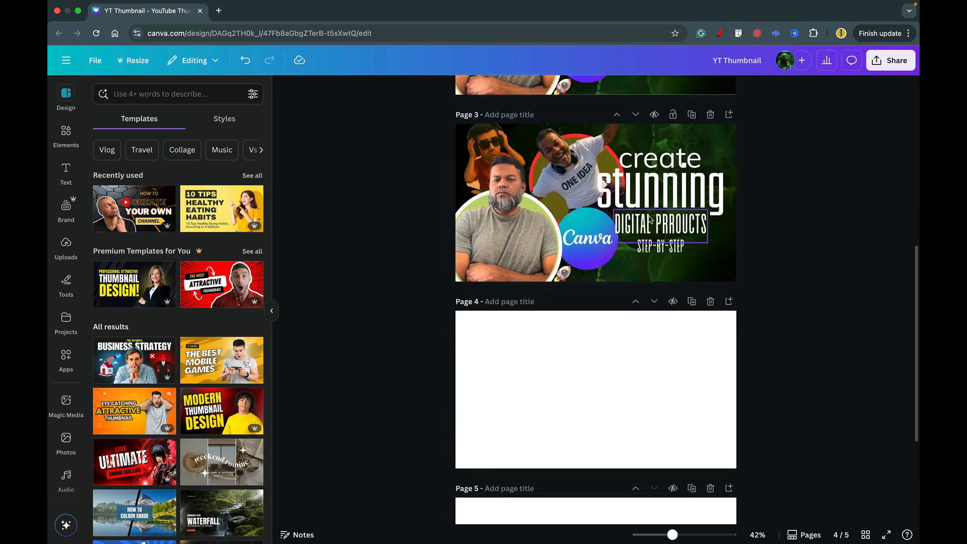
pyautogui.click(619, 354)
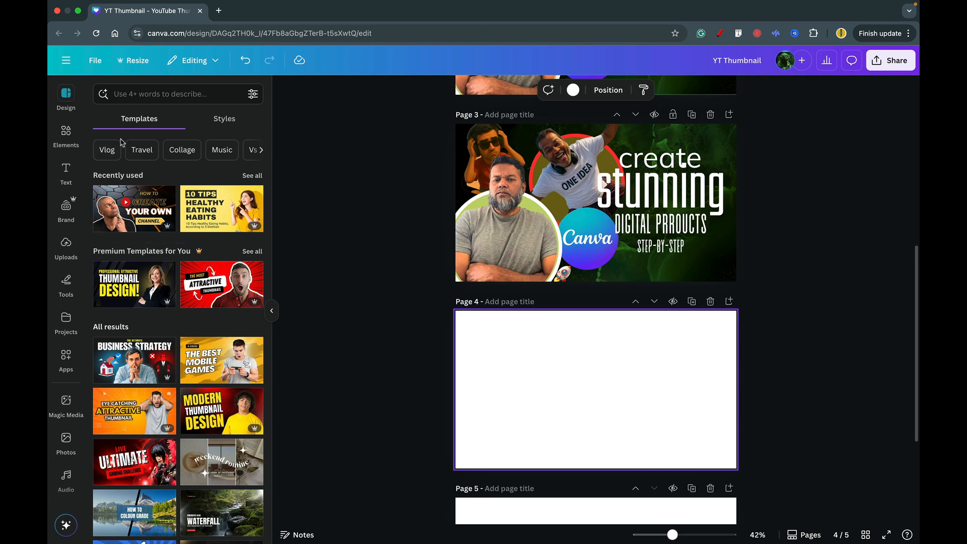
# Search Google for "canva" in a new browser tab, open the Canva home page and close that tab
pyautogui.click(220, 10)
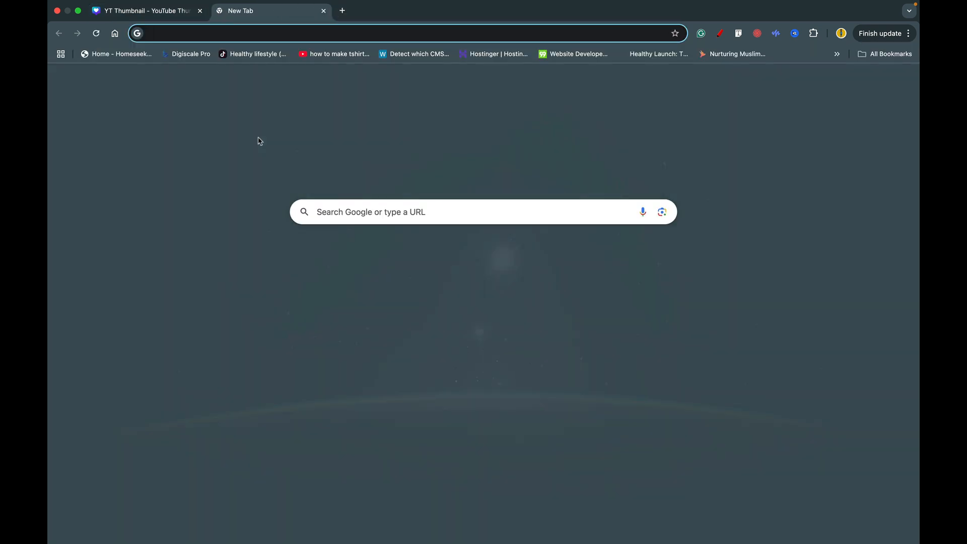
pyautogui.click(325, 212)
pyautogui.write('c')
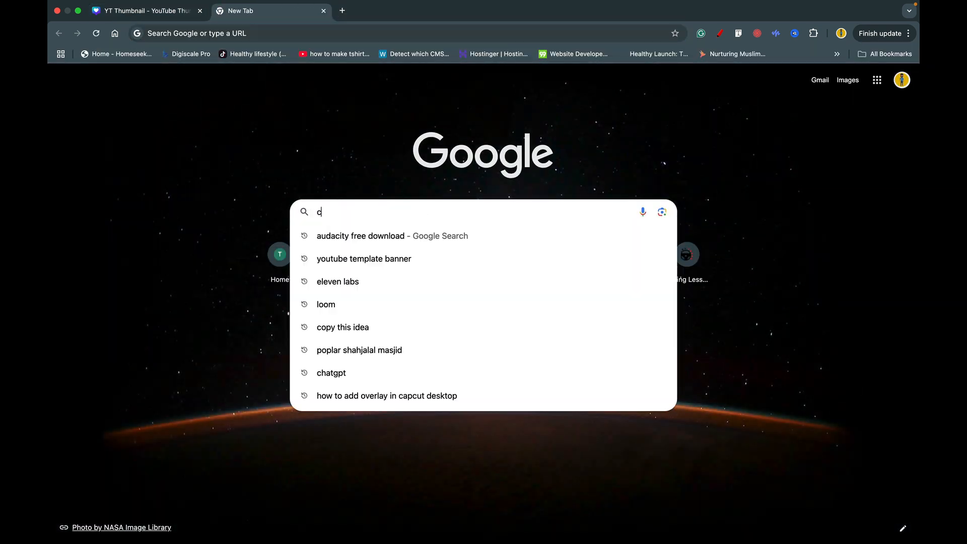
pyautogui.write('anva')
pyautogui.click(325, 265)
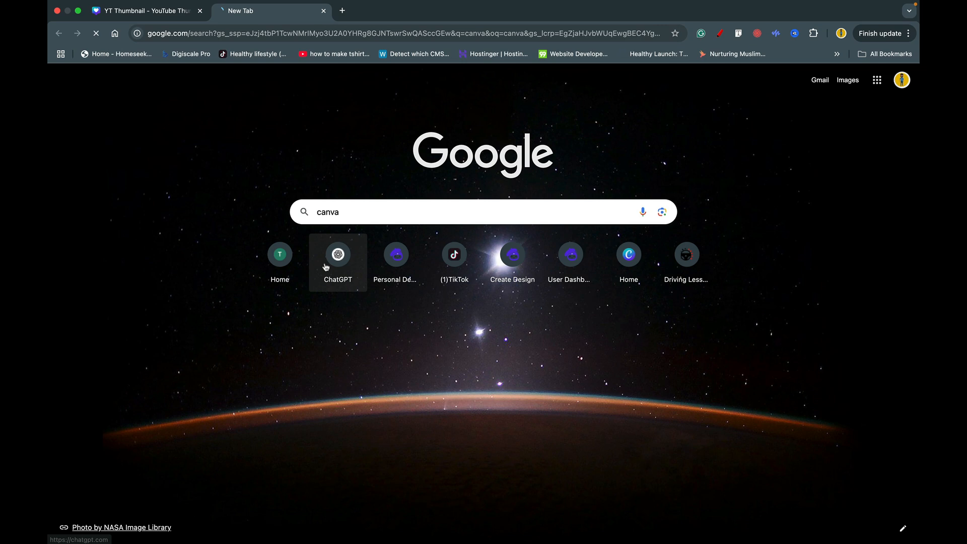
pyautogui.click(242, 161)
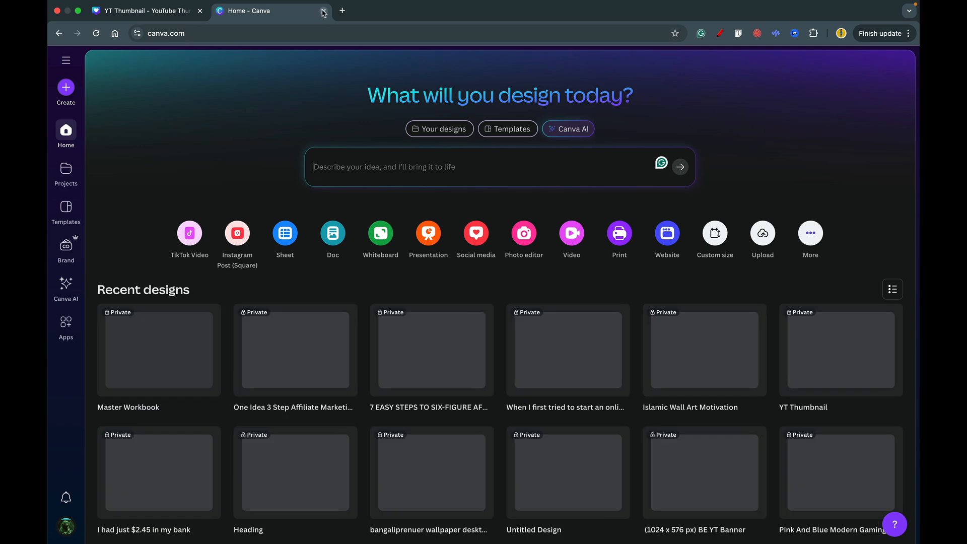
pyautogui.click(324, 10)
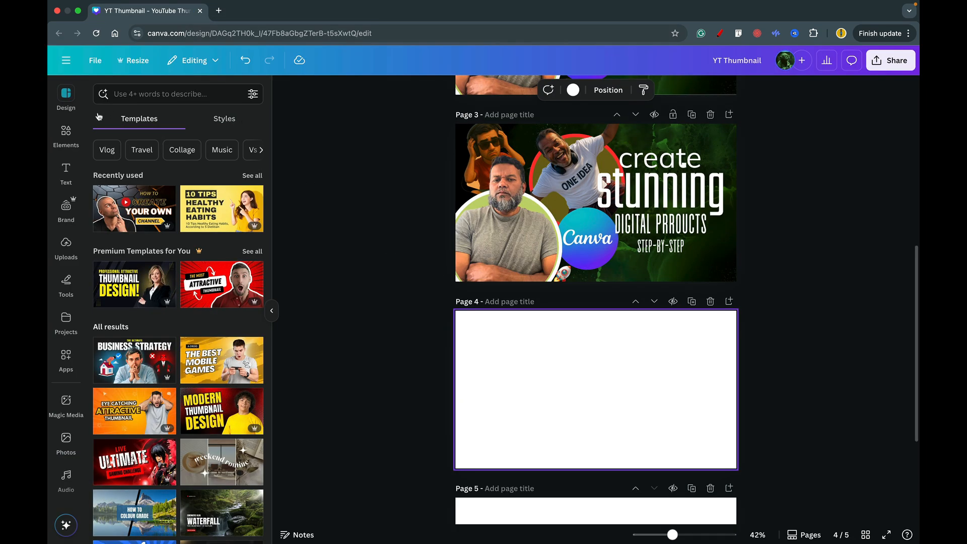
# Leave the thumbnail design and go to the Canva home page
pyautogui.click(66, 96)
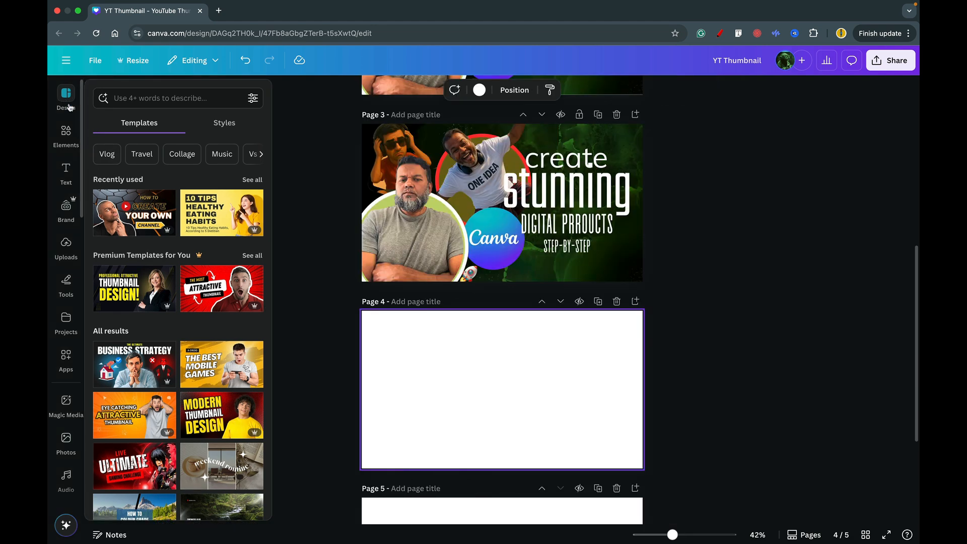
pyautogui.click(66, 60)
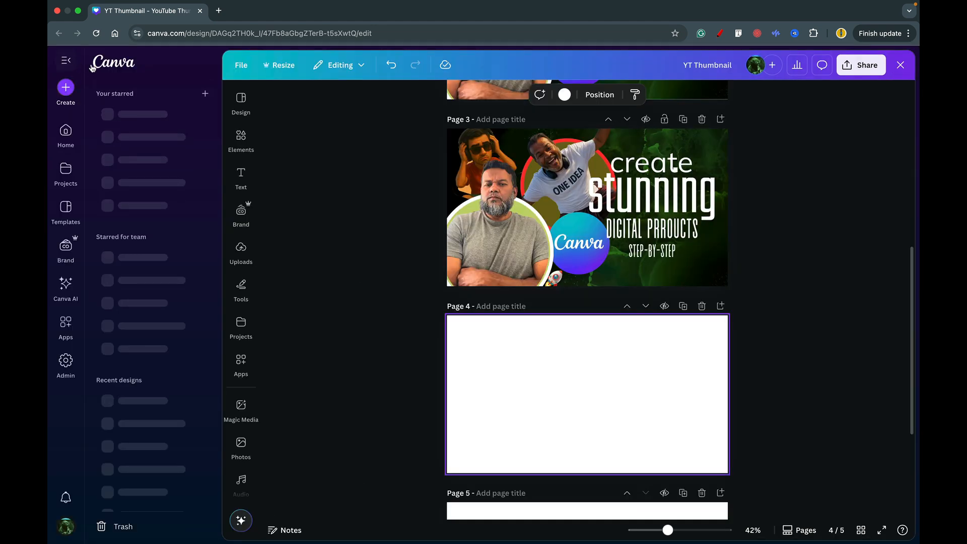
pyautogui.click(114, 66)
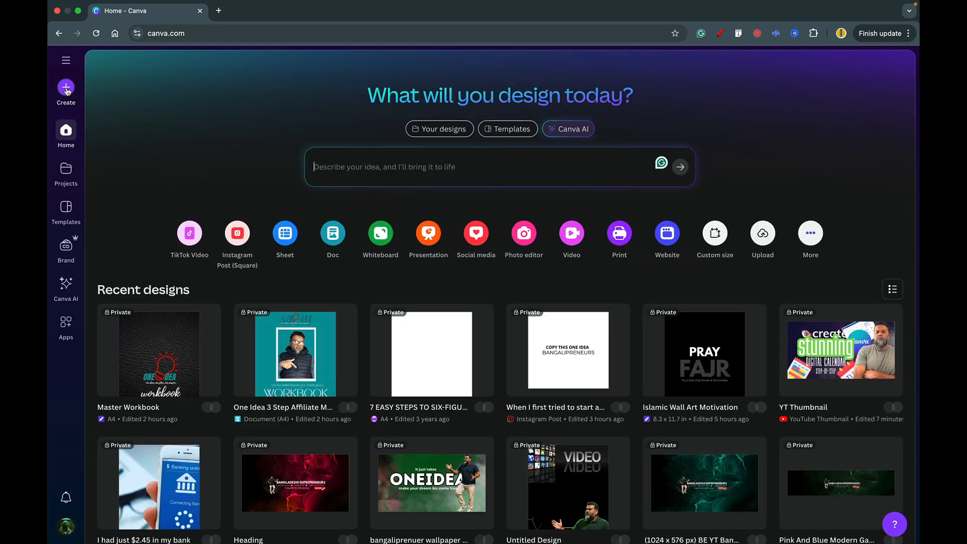
# Search the new-design formats for YouTube sizes, then close the design chooser without creating one
pyautogui.click(66, 89)
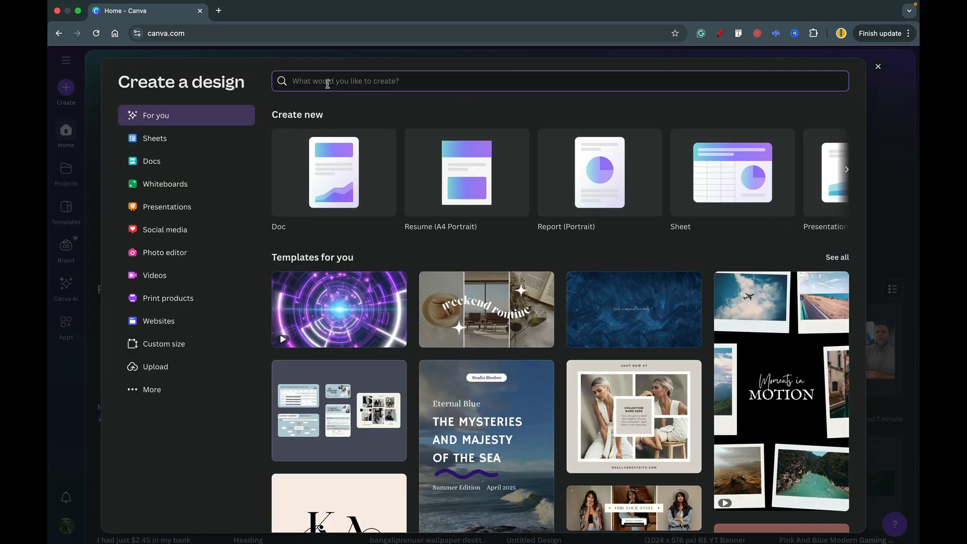
pyautogui.write('y')
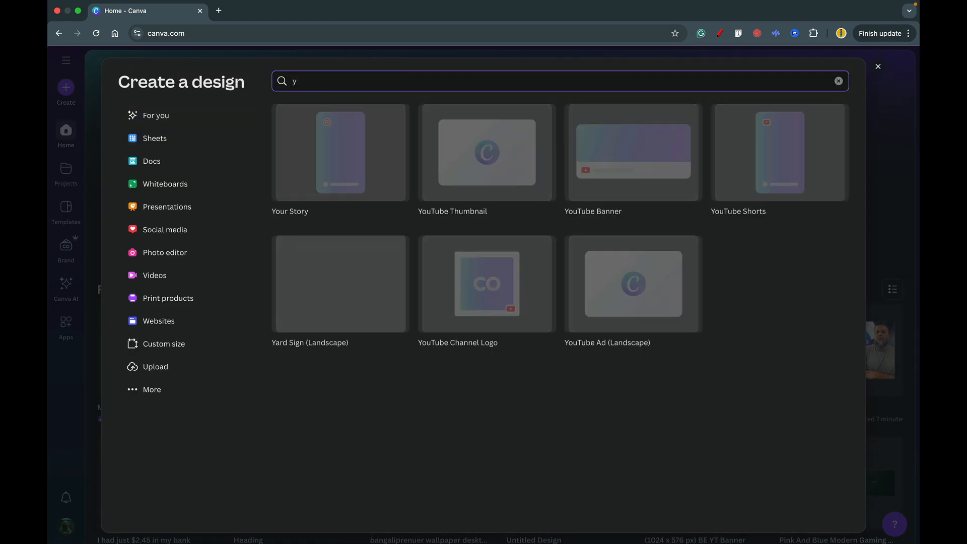
pyautogui.write('ouutube')
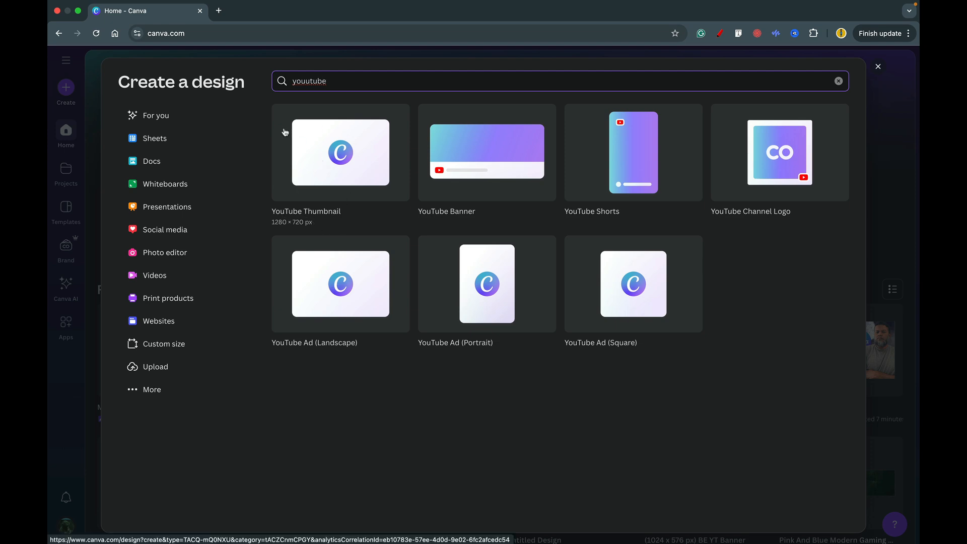
pyautogui.click(878, 66)
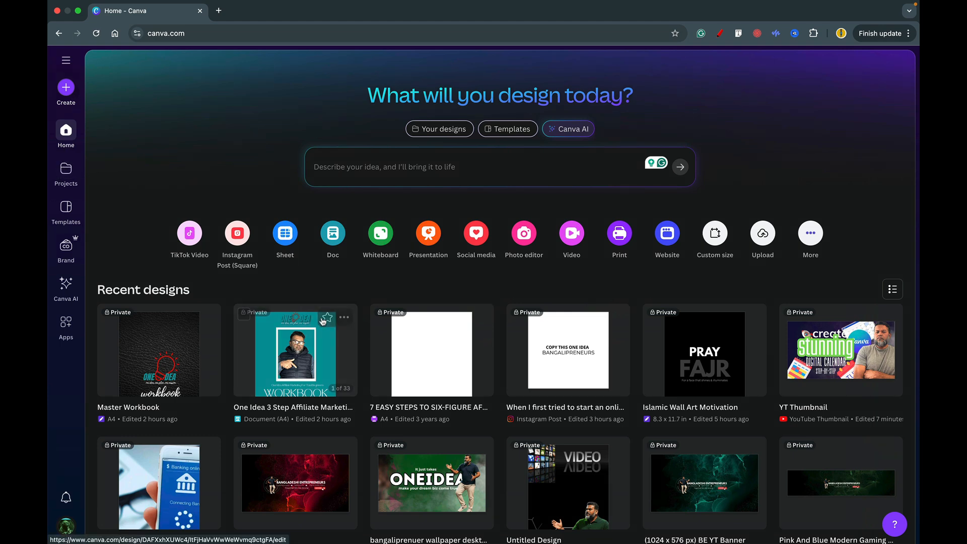
# Reopen the YT Thumbnail design from the recent designs and browse the available thumbnail templates
pyautogui.scroll(-1, 323, 302)
pyautogui.click(834, 340)
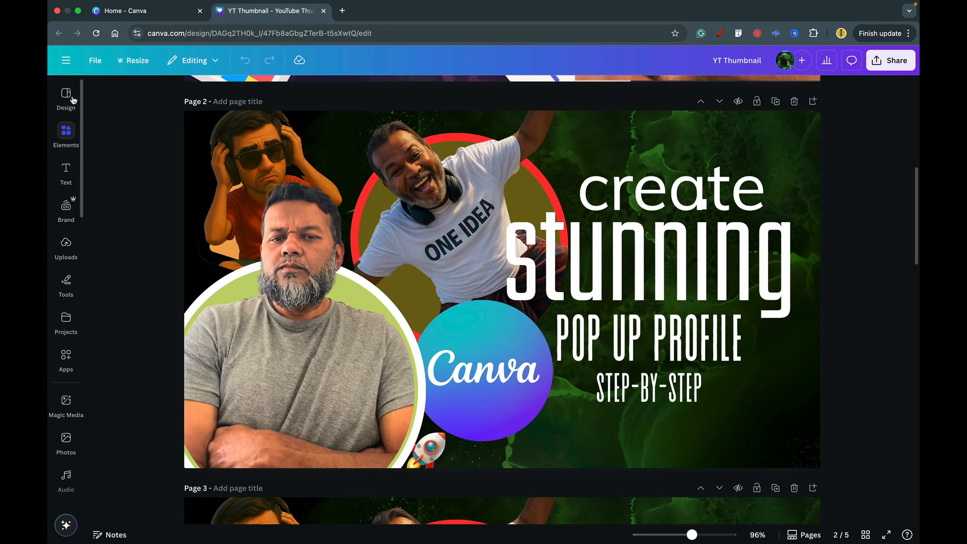
pyautogui.scroll(-10, 215, 216)
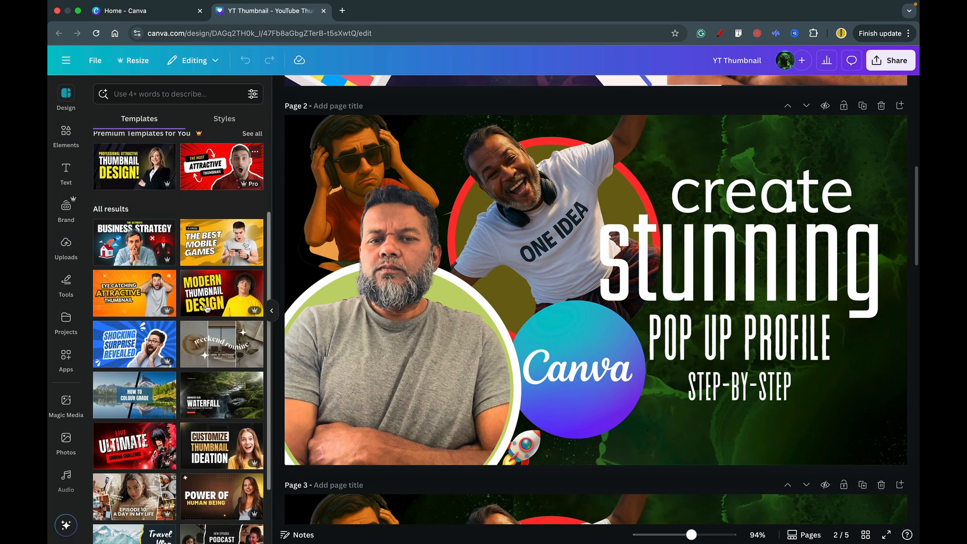
pyautogui.scroll(-2, 206, 308)
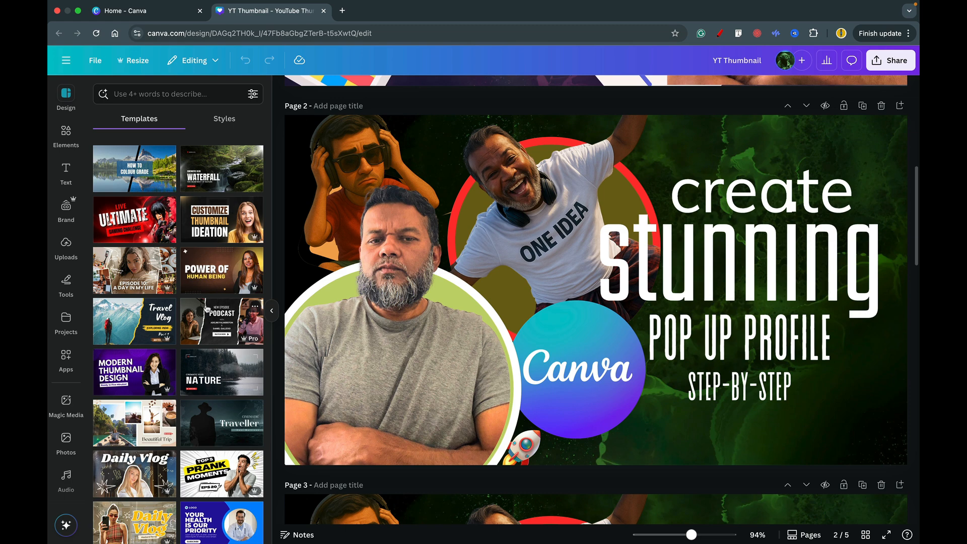
pyautogui.scroll(-5, 575, 324)
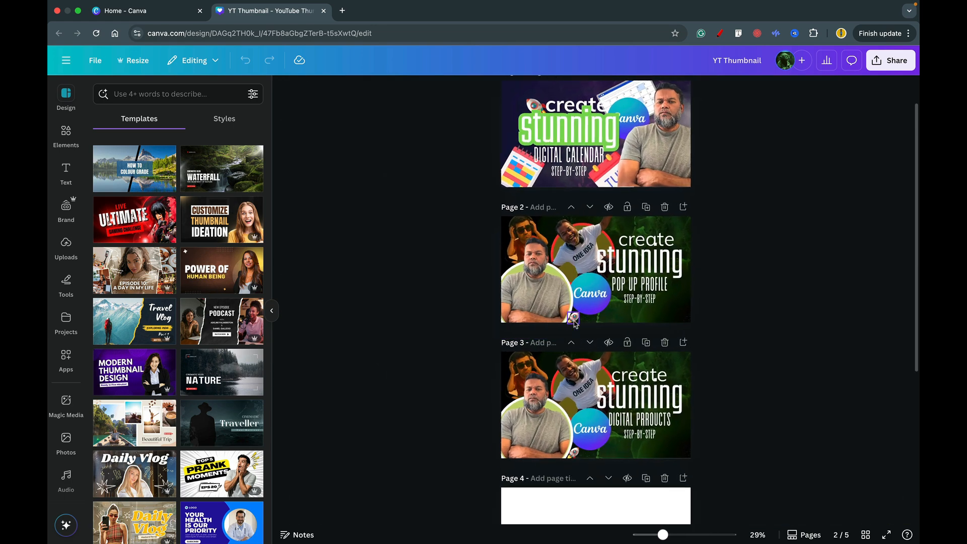
pyautogui.scroll(5, 575, 324)
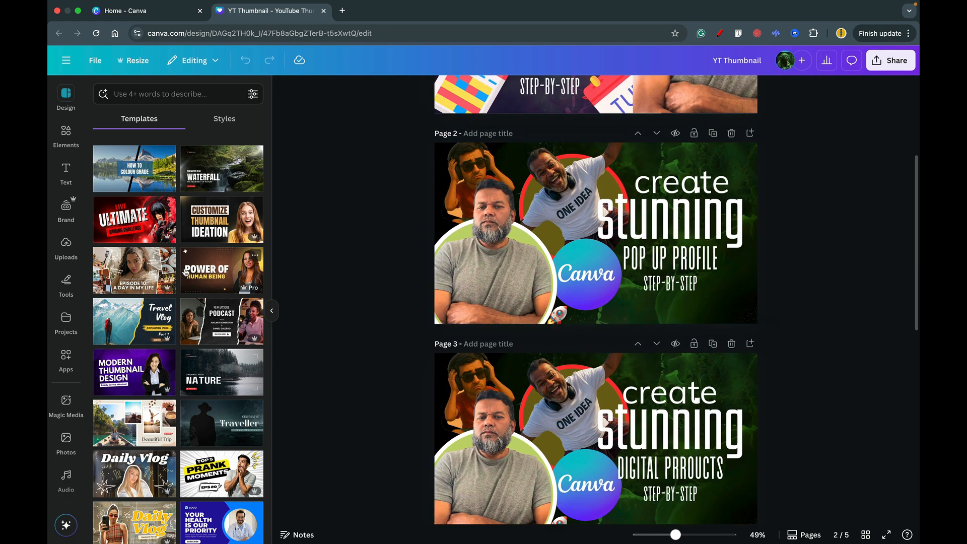
pyautogui.scroll(-3, 164, 347)
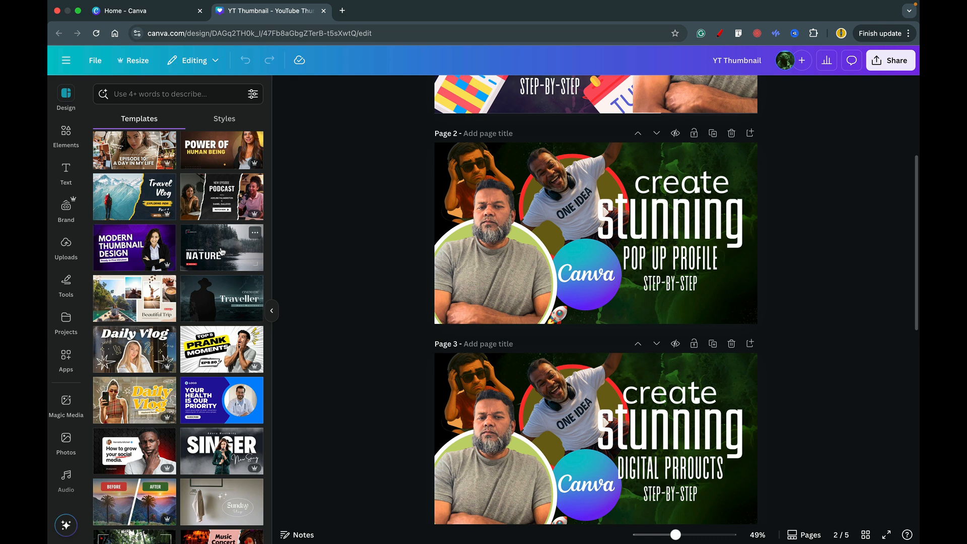
pyautogui.scroll(3, 208, 250)
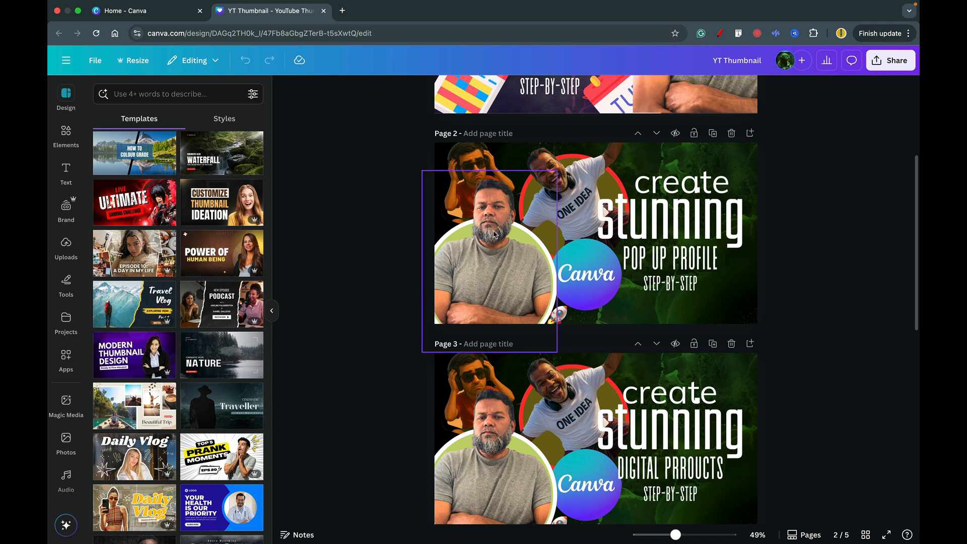
# Delete the bearded man in the grey T-shirt and his green circle from the page 3 thumbnail
pyautogui.scroll(-5, 593, 288)
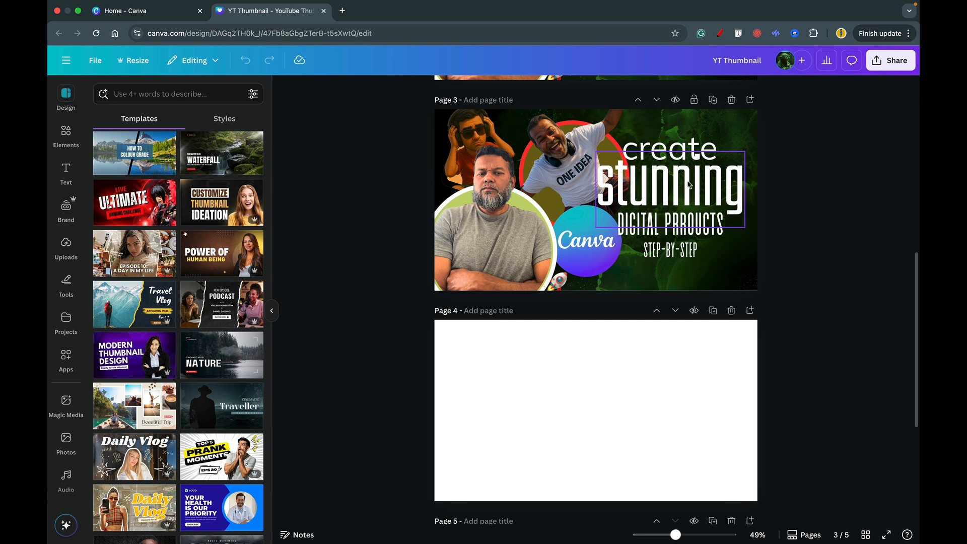
pyautogui.click(501, 240)
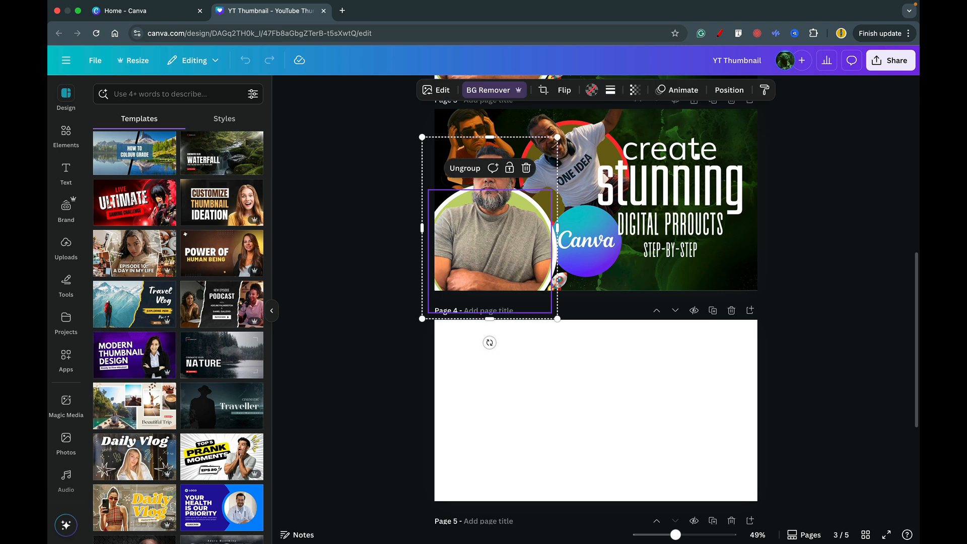
pyautogui.click(510, 211)
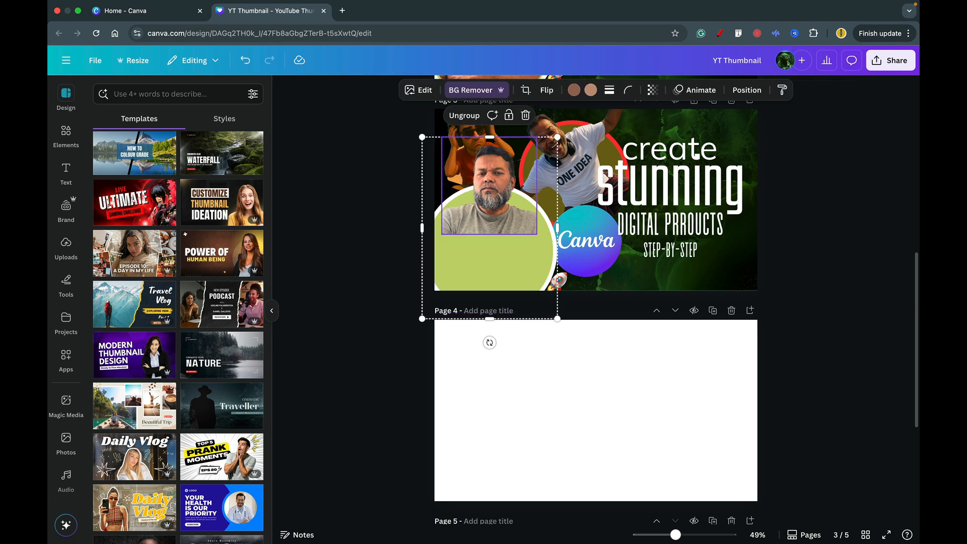
pyautogui.click(525, 115)
pyautogui.click(507, 164)
pyautogui.click(544, 140)
pyautogui.click(544, 140)
# Delete the sunglasses character and the laughing man with his red-ringed circle from page 3
pyautogui.scroll(2, 544, 139)
pyautogui.click(598, 378)
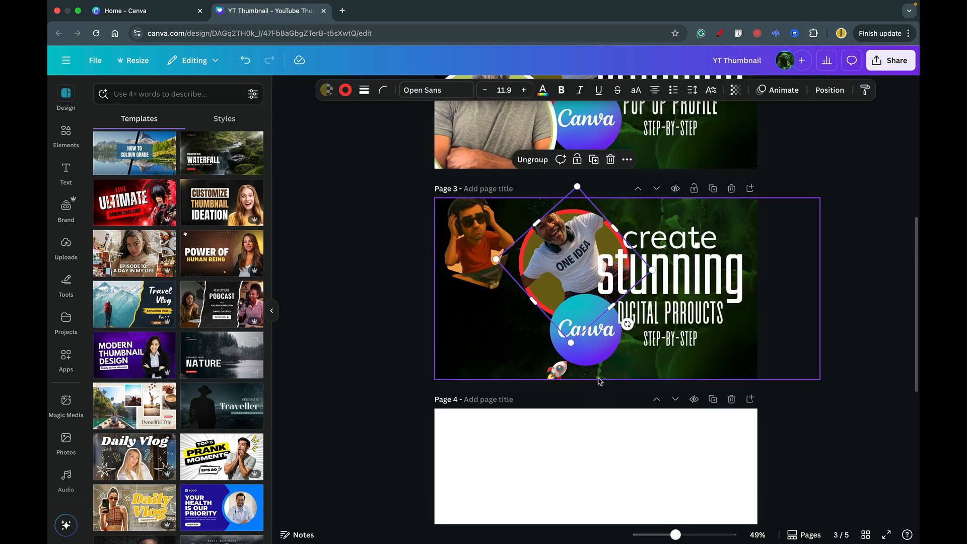
pyautogui.click(482, 243)
pyautogui.press('Delete')
pyautogui.click(582, 292)
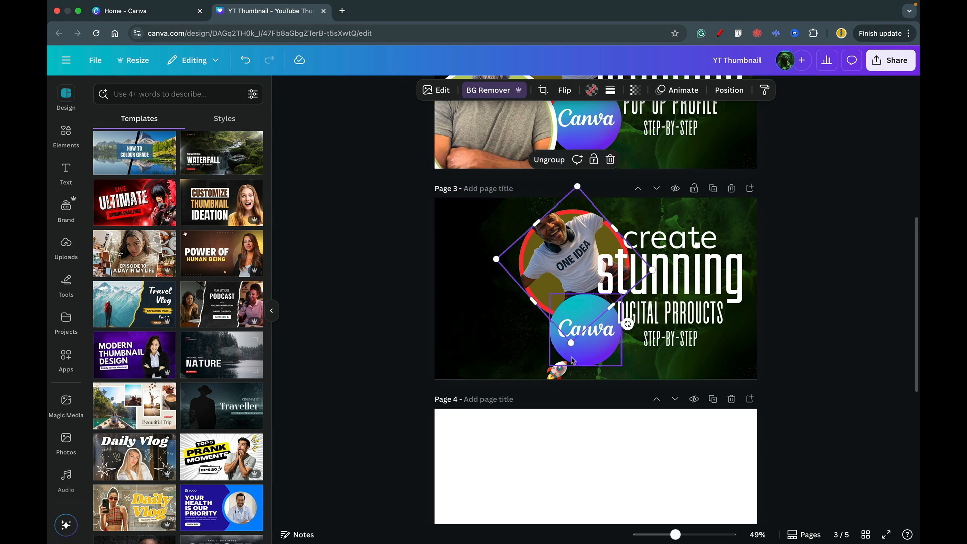
pyautogui.press('Delete')
# Move the Canva logo to the upper-left corner of page 3 and delete the rocket graphic
pyautogui.click(578, 337)
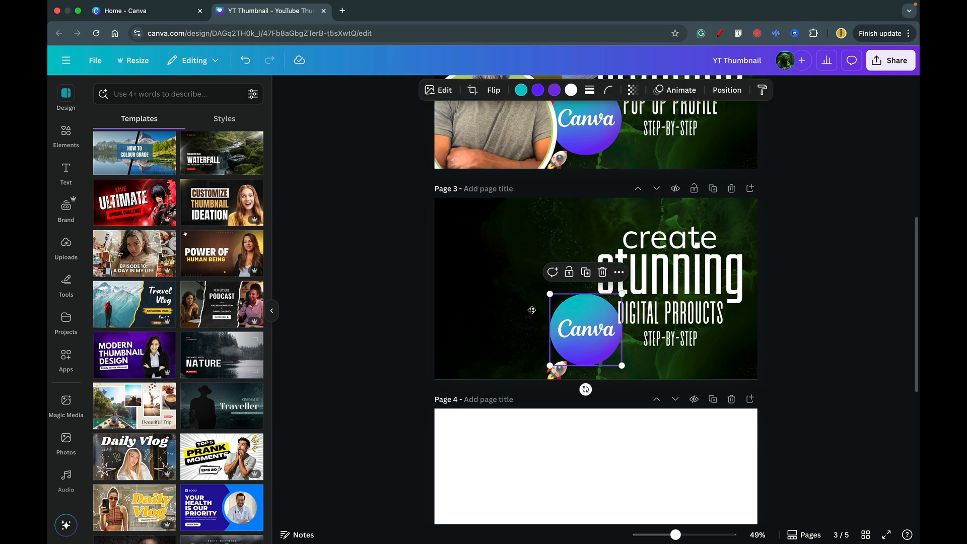
pyautogui.moveTo(578, 338); pyautogui.dragTo(468, 252)
pyautogui.click(558, 371)
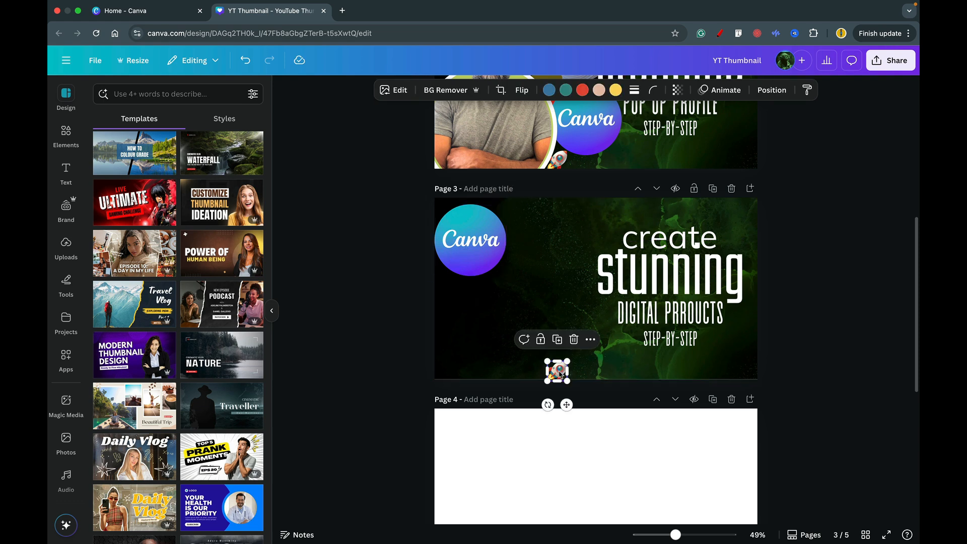
pyautogui.press('Delete')
# Group the four text lines on page 3 and move the group toward the page's upper-right corner
pyautogui.click(691, 259)
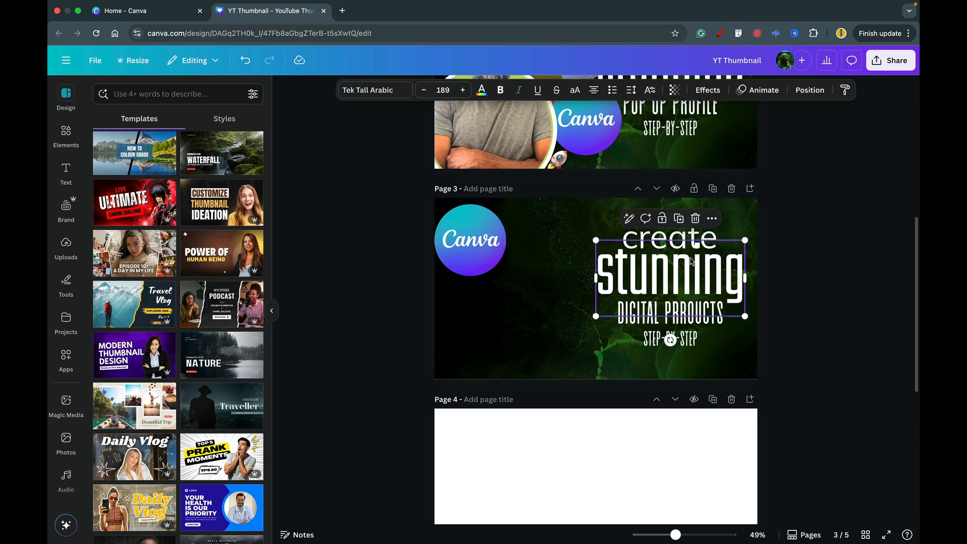
pyautogui.click(810, 289)
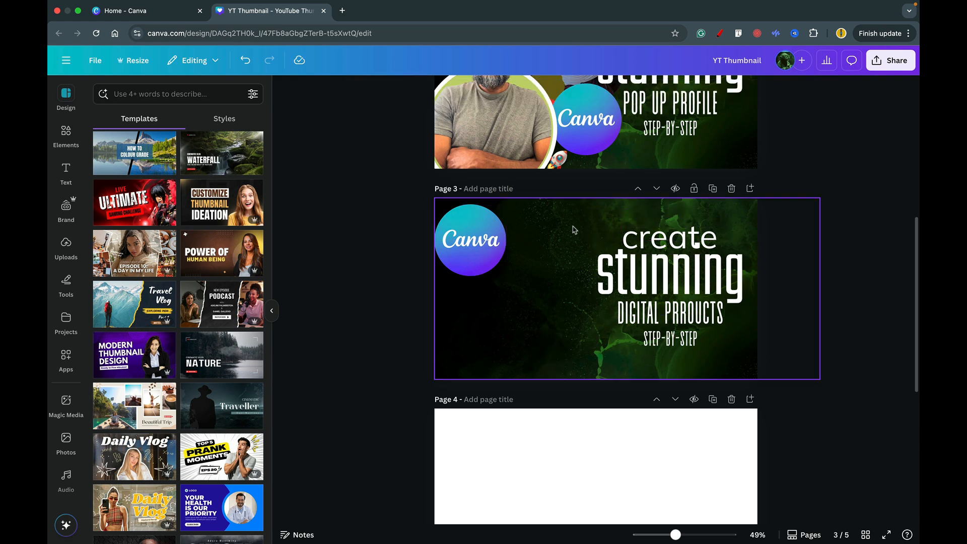
pyautogui.moveTo(573, 226); pyautogui.dragTo(715, 352)
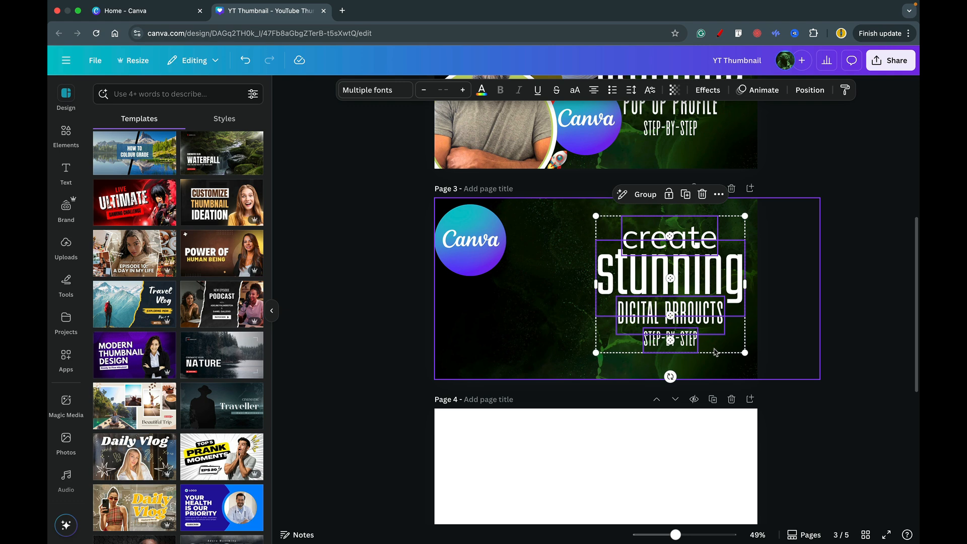
pyautogui.rightClick(634, 280)
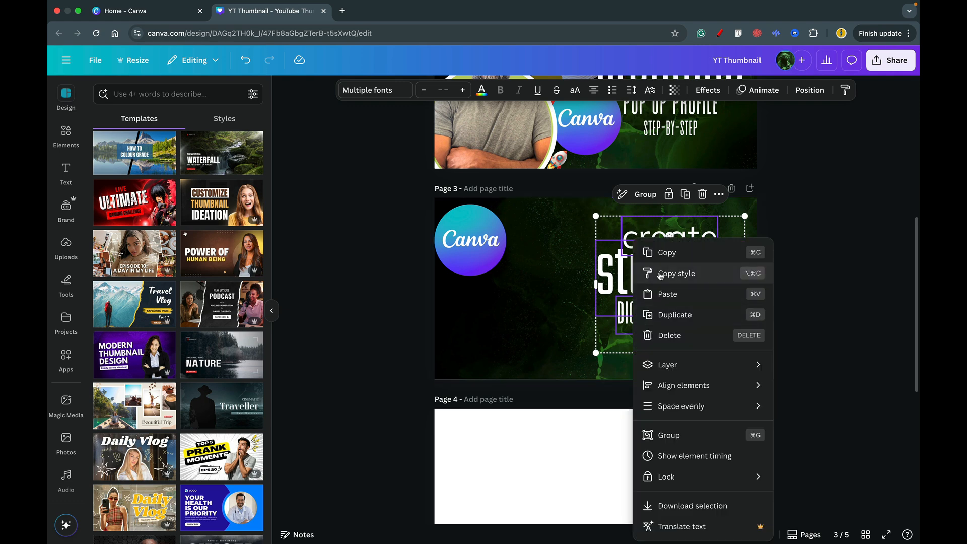
pyautogui.click(659, 436)
pyautogui.moveTo(701, 274); pyautogui.dragTo(717, 261)
# Delete the dark green background and the green watercolour image beneath it from page 3, and shift the text group slightly
pyautogui.click(599, 286)
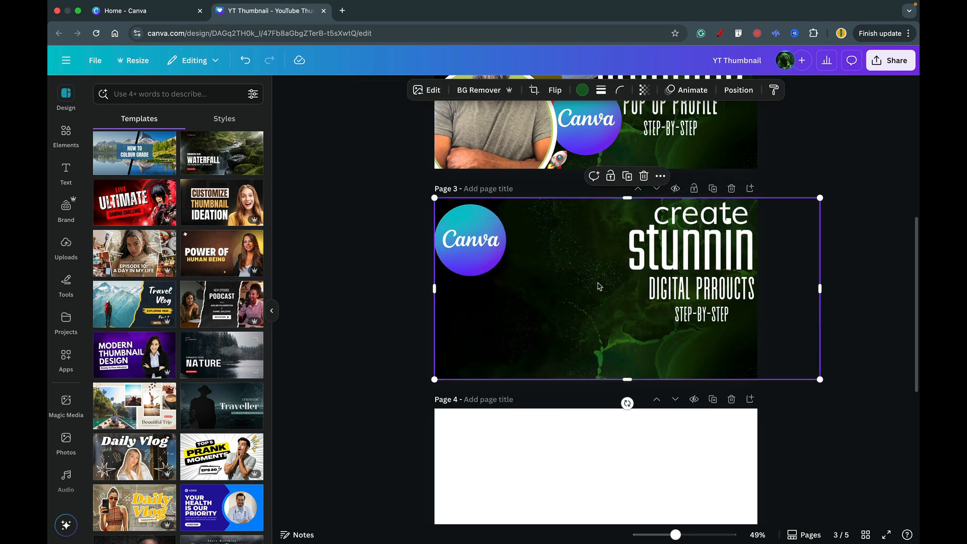
pyautogui.press('Delete')
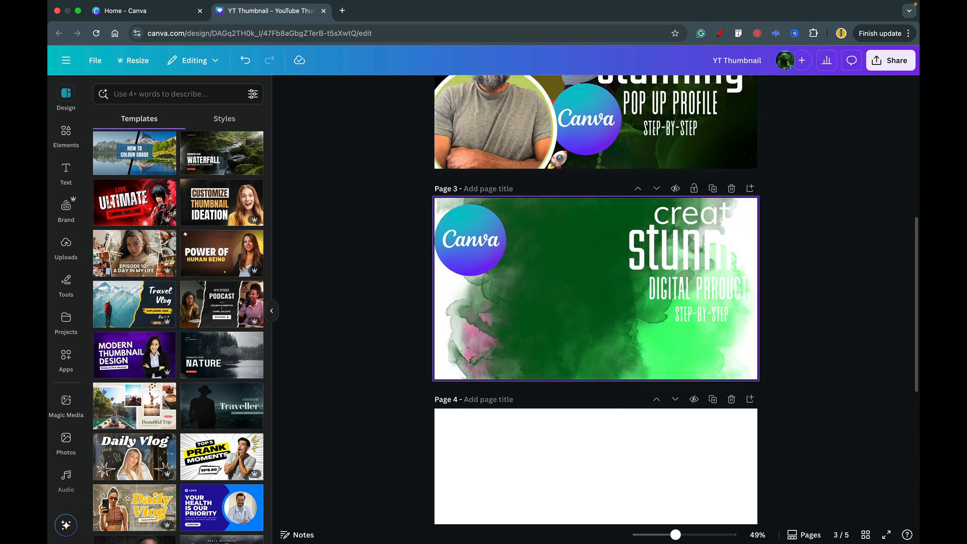
pyautogui.click(588, 280)
pyautogui.press('Delete')
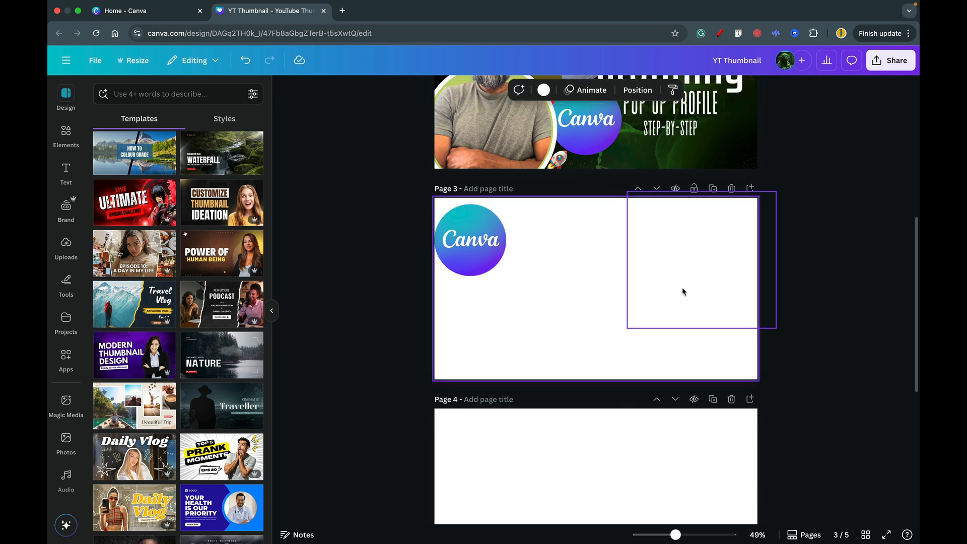
pyautogui.moveTo(682, 290)
pyautogui.mouseDown()
pyautogui.moveTo(683, 309)
pyautogui.moveTo(687, 296)
pyautogui.mouseUp()
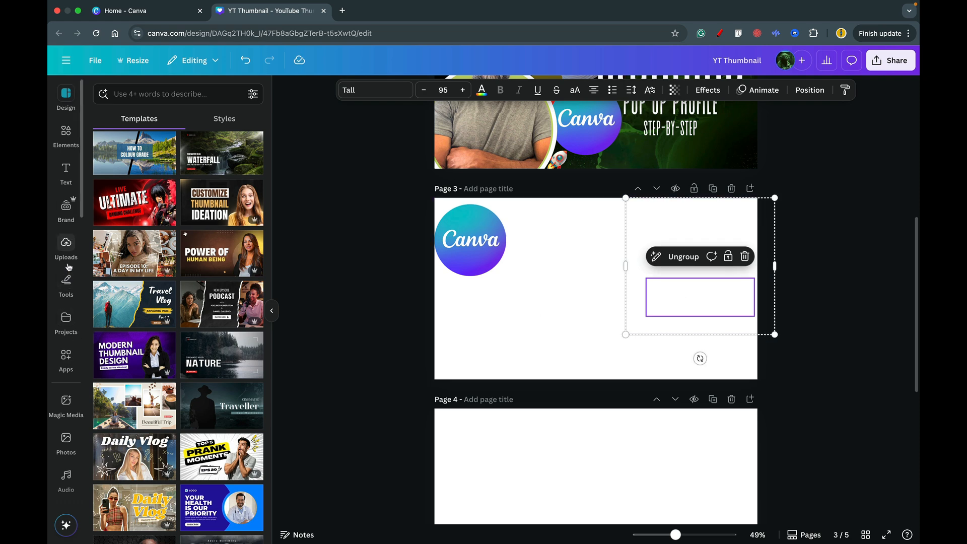
# Add the uploaded "One Idea" stage image of the man in the red shirt and green trousers to page 3
pyautogui.click(67, 245)
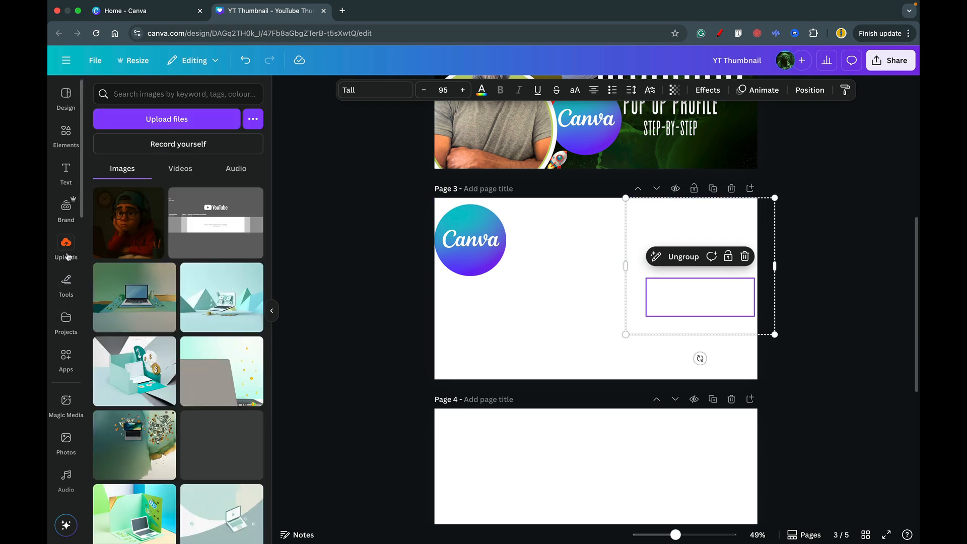
pyautogui.scroll(-1, 187, 385)
pyautogui.scroll(-10, 187, 386)
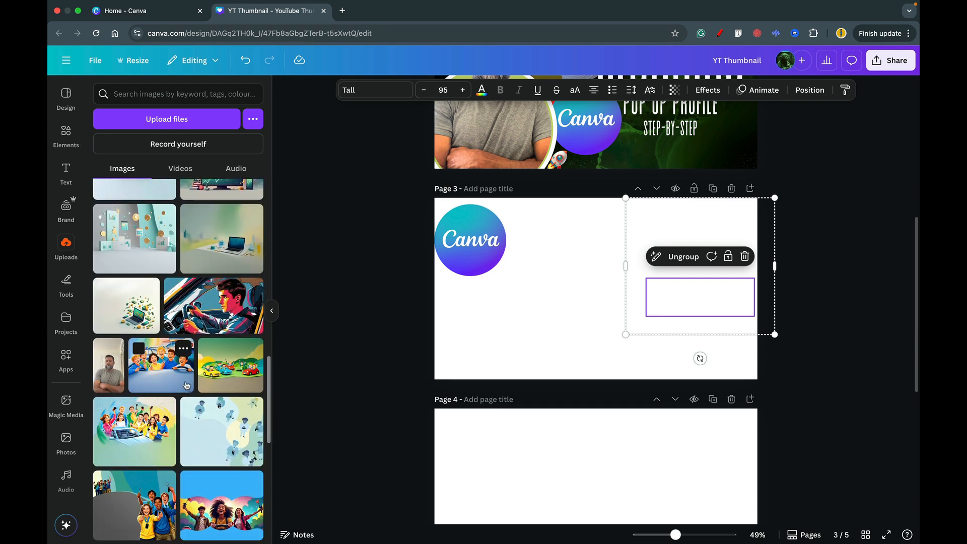
pyautogui.scroll(-10, 187, 385)
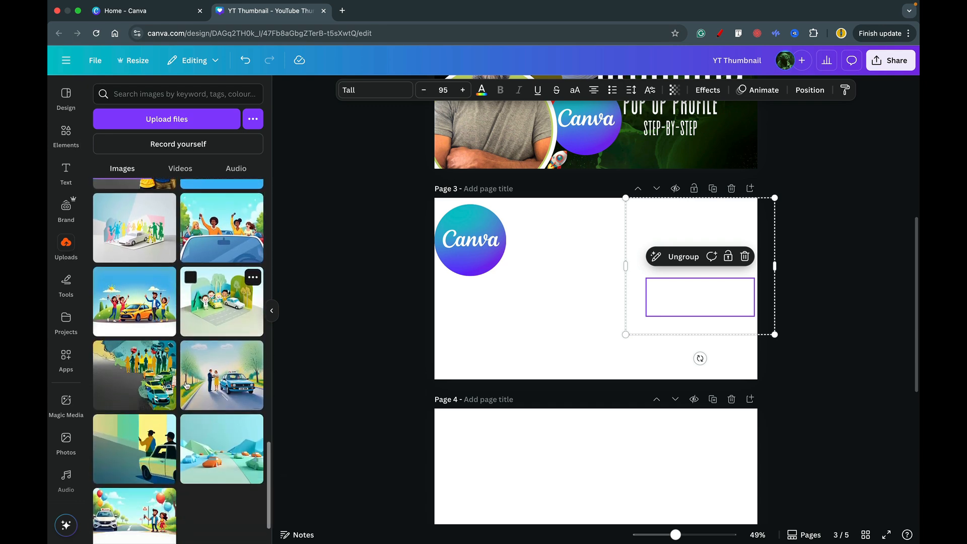
pyautogui.scroll(-5, 187, 385)
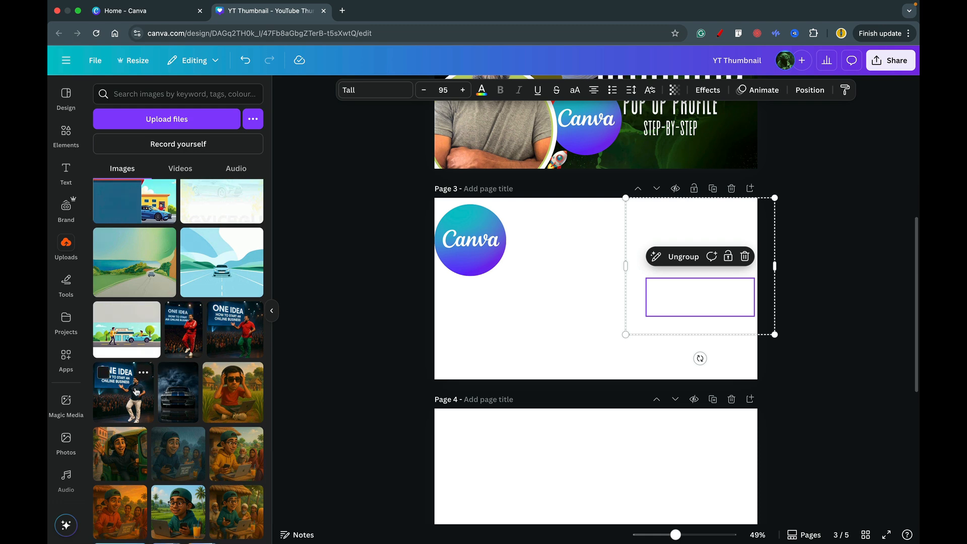
pyautogui.click(249, 335)
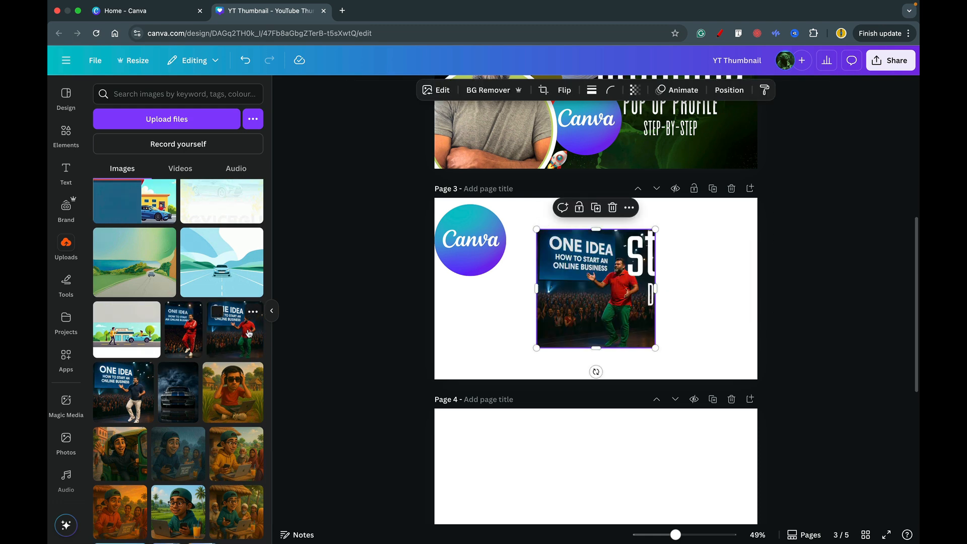
# Arrange page 3 with the stage image between the Canva logo in the upper-left corner and the text group on the right
pyautogui.moveTo(630, 303); pyautogui.dragTo(600, 316)
pyautogui.moveTo(650, 274); pyautogui.dragTo(662, 279)
pyautogui.click(569, 294)
pyautogui.moveTo(569, 294); pyautogui.dragTo(559, 292)
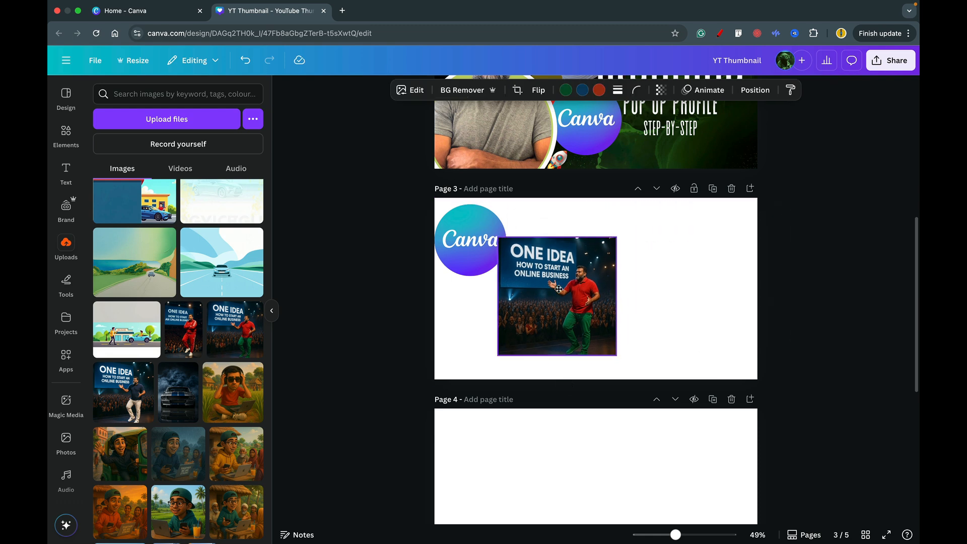
pyautogui.click(484, 250)
pyautogui.moveTo(484, 249); pyautogui.dragTo(476, 243)
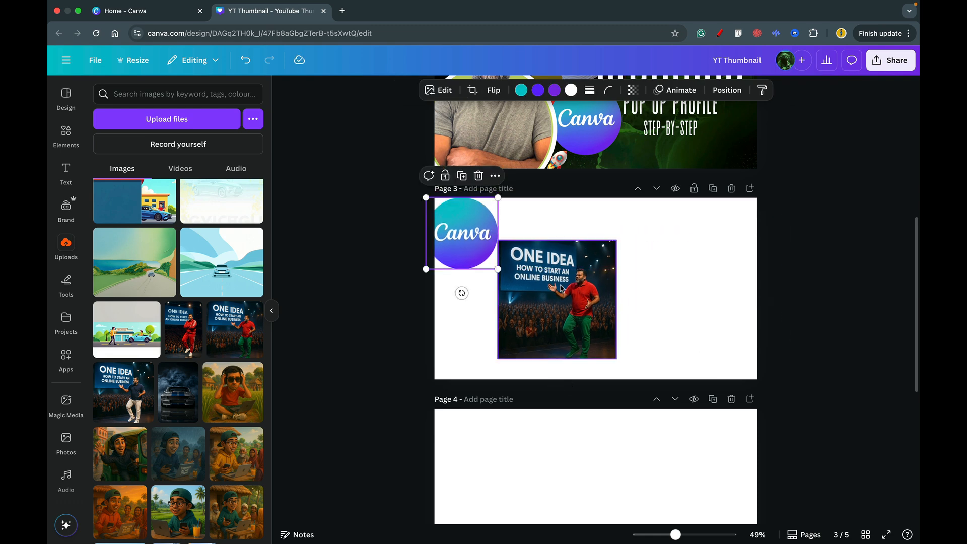
pyautogui.moveTo(558, 288); pyautogui.dragTo(558, 257)
pyautogui.click(654, 261)
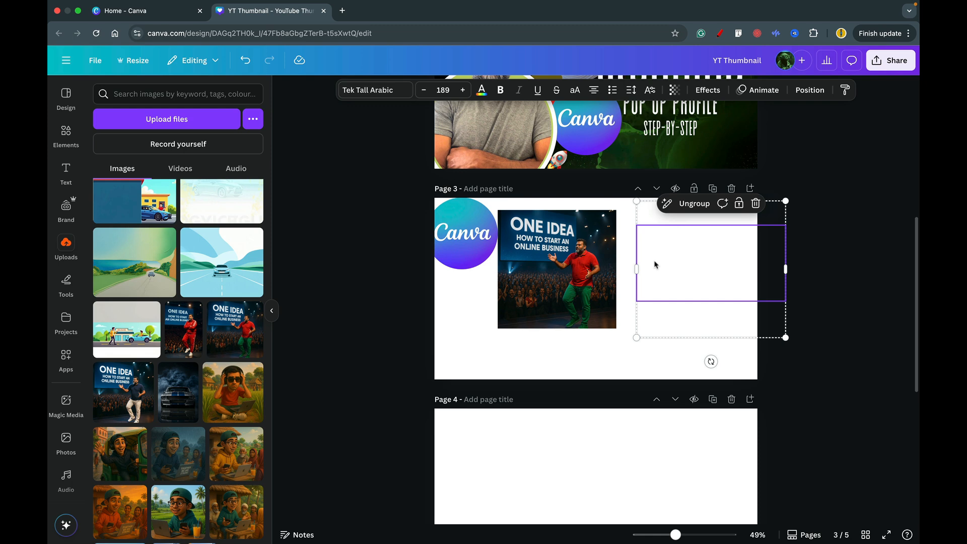
pyautogui.moveTo(574, 263); pyautogui.dragTo(576, 263)
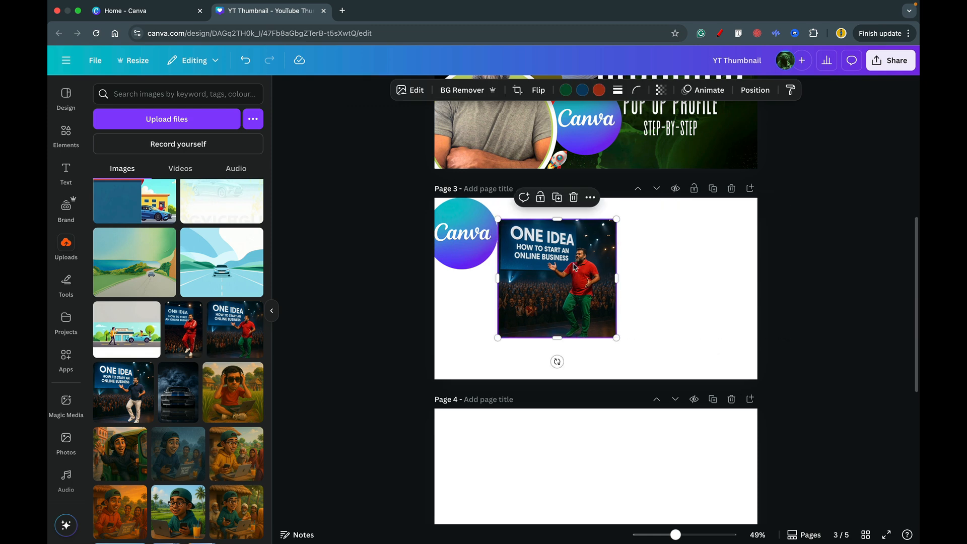
# Remove the background from the stage image and crop its sides close to the man
pyautogui.click(463, 90)
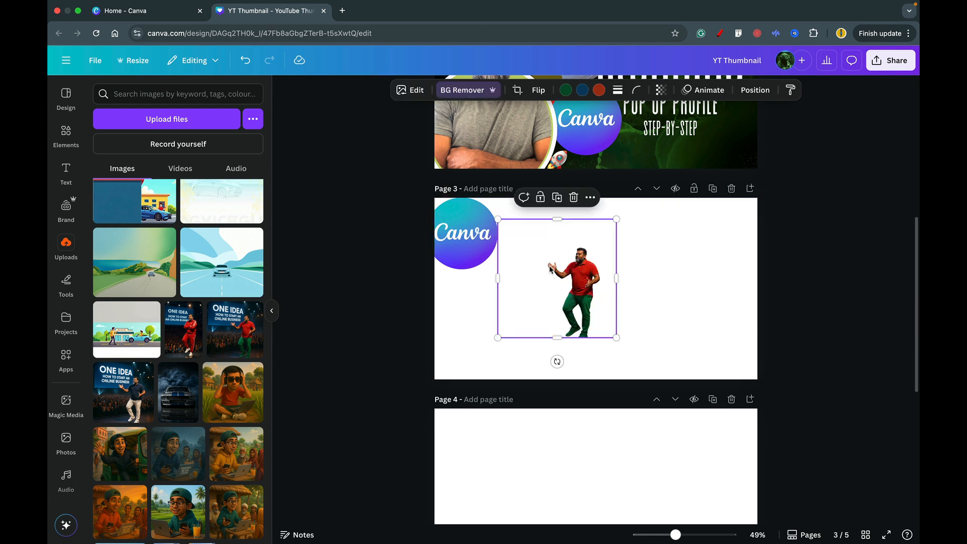
pyautogui.moveTo(582, 282); pyautogui.dragTo(583, 292)
pyautogui.moveTo(519, 286); pyautogui.dragTo(542, 285)
pyautogui.moveTo(615, 301); pyautogui.dragTo(605, 300)
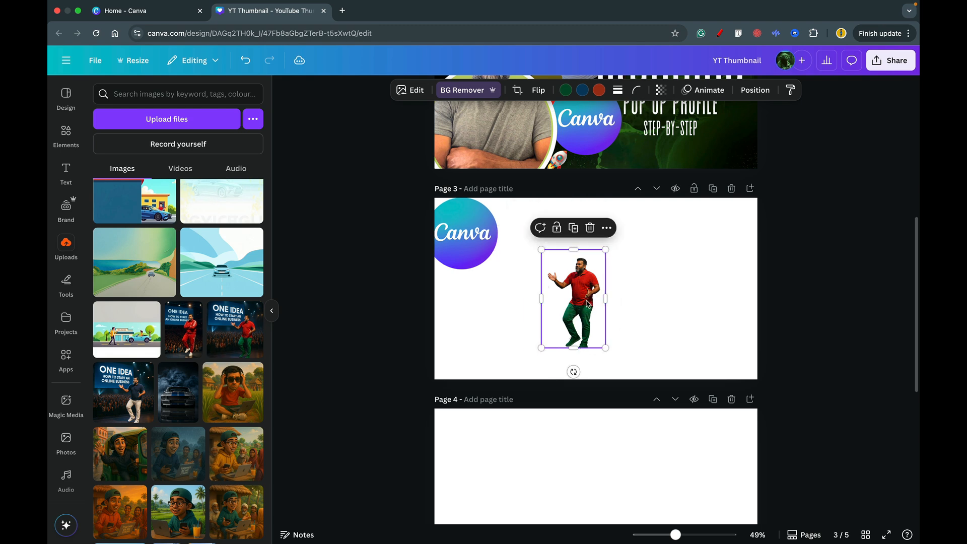
# Enlarge the man's cutout to nearly full page height, place it on page 3's right side, and move the text group left
pyautogui.moveTo(604, 341); pyautogui.dragTo(609, 371)
pyautogui.moveTo(588, 302); pyautogui.dragTo(631, 313)
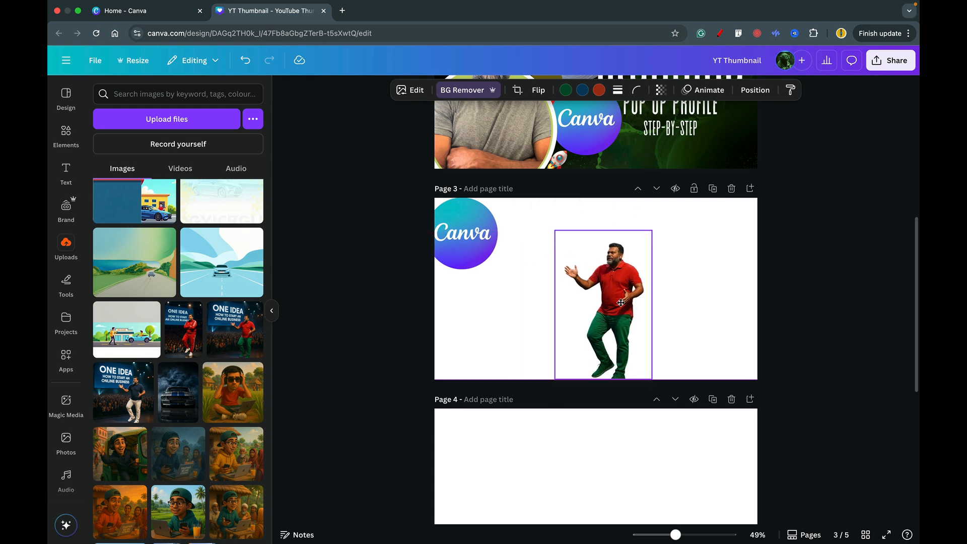
pyautogui.moveTo(696, 281); pyautogui.dragTo(485, 308)
pyautogui.moveTo(611, 282); pyautogui.dragTo(703, 281)
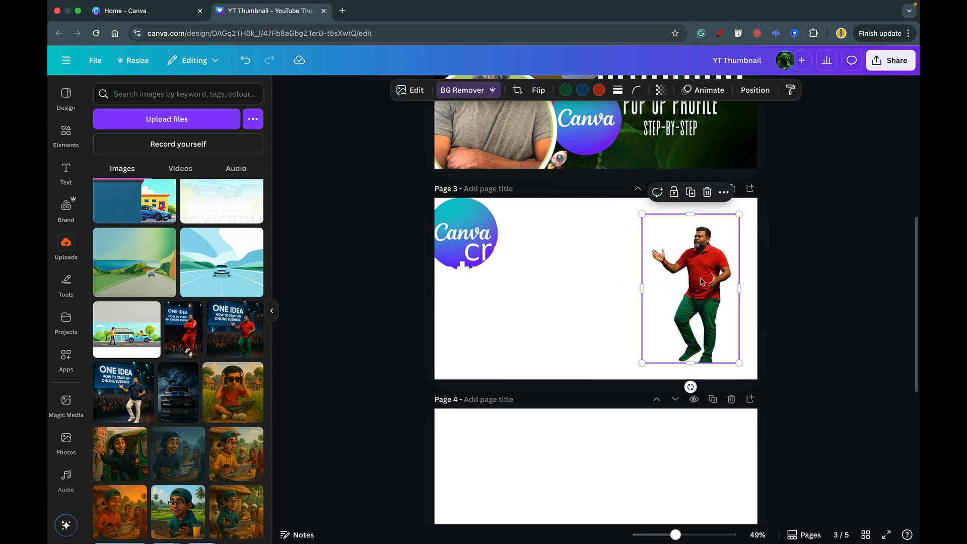
pyautogui.moveTo(644, 213); pyautogui.dragTo(636, 201)
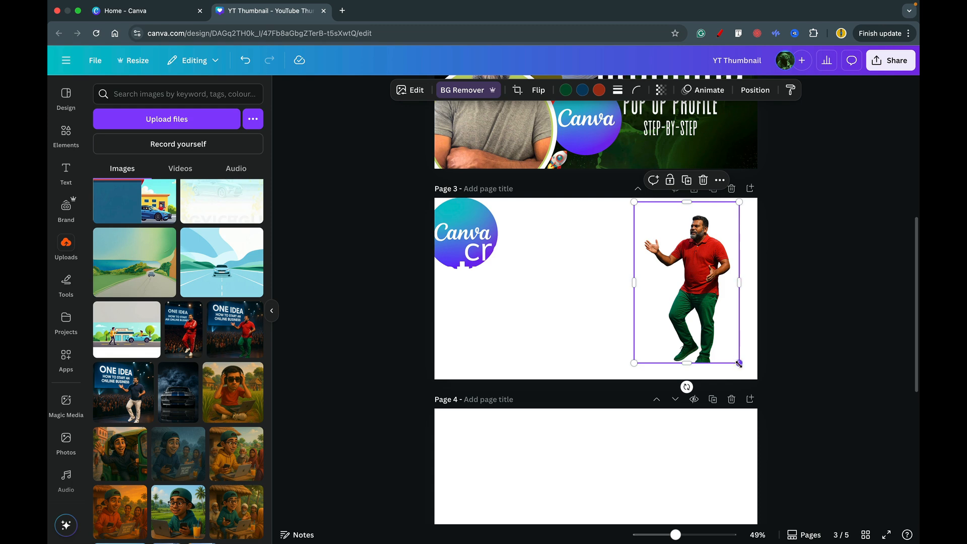
pyautogui.moveTo(739, 363); pyautogui.dragTo(753, 379)
# Move the text group to the middle of page 3 and bring the Canva logo fully inside the upper-left corner
pyautogui.click(594, 296)
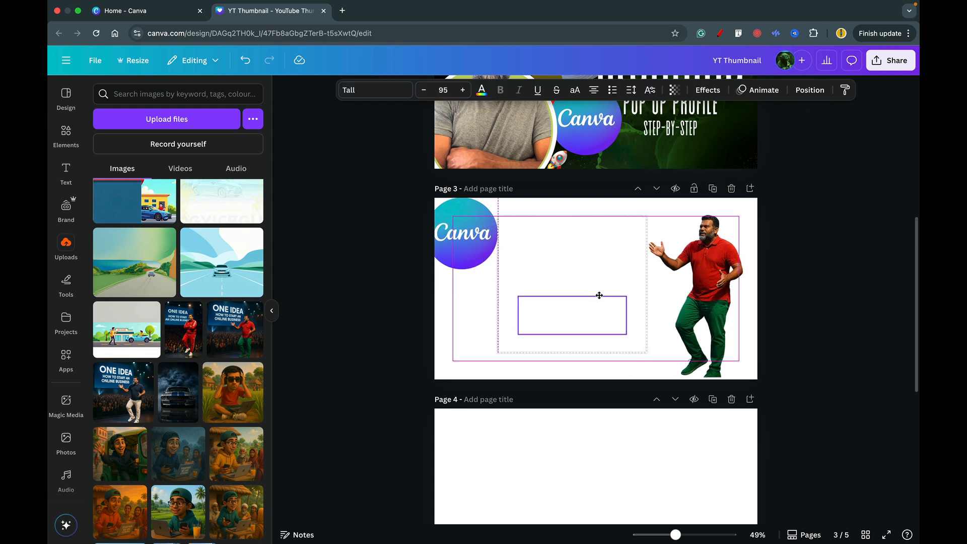
pyautogui.click(448, 330)
pyautogui.moveTo(466, 245); pyautogui.dragTo(481, 245)
pyautogui.click(475, 292)
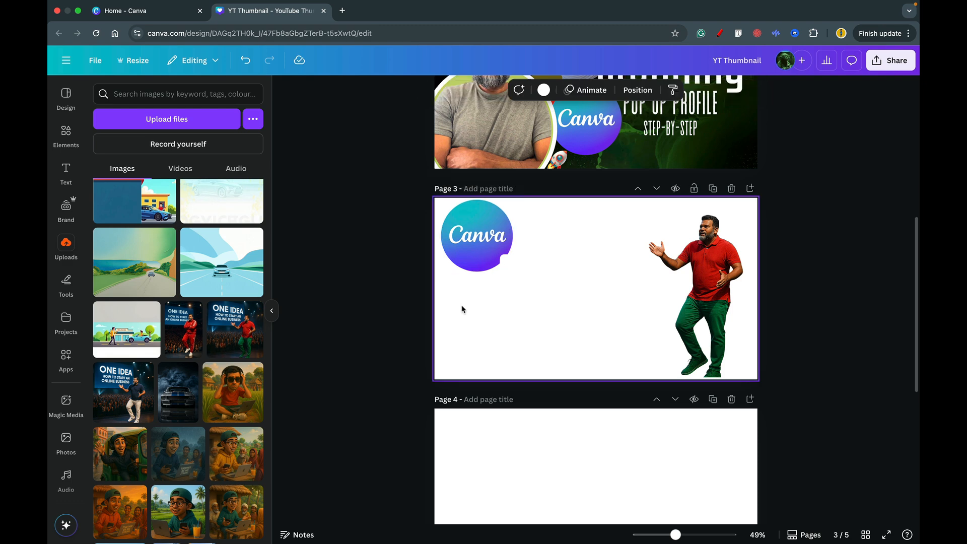
# Set the page 3 background colour to black
pyautogui.click(543, 89)
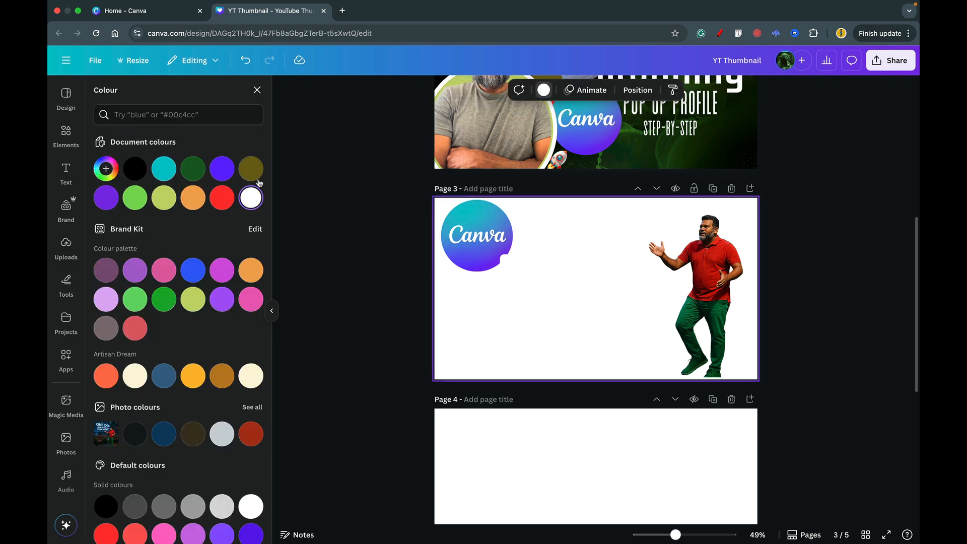
pyautogui.click(132, 168)
pyautogui.click(596, 302)
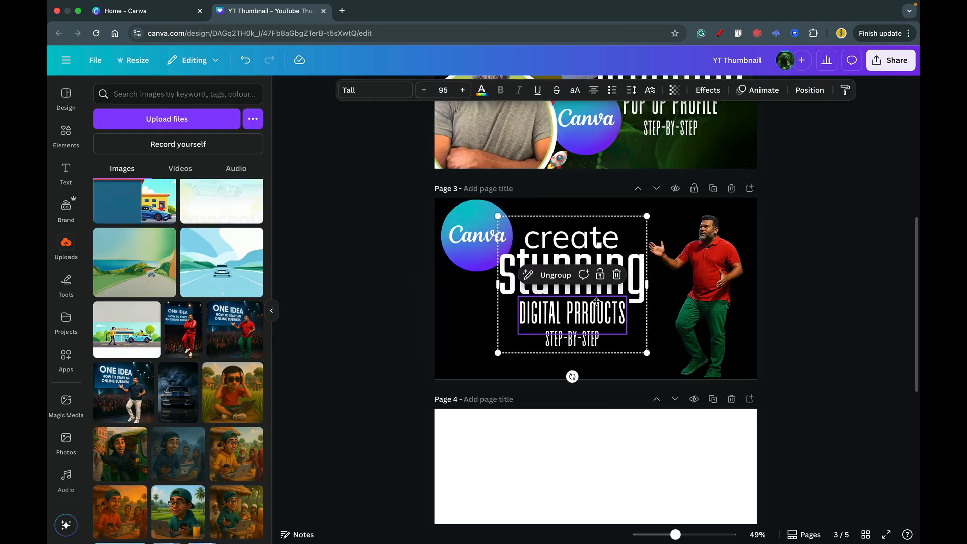
pyautogui.click(471, 305)
# Place the Canva logo behind the man's head in page 3's upper-right area and position the text group beside him
pyautogui.moveTo(583, 305); pyautogui.dragTo(615, 307)
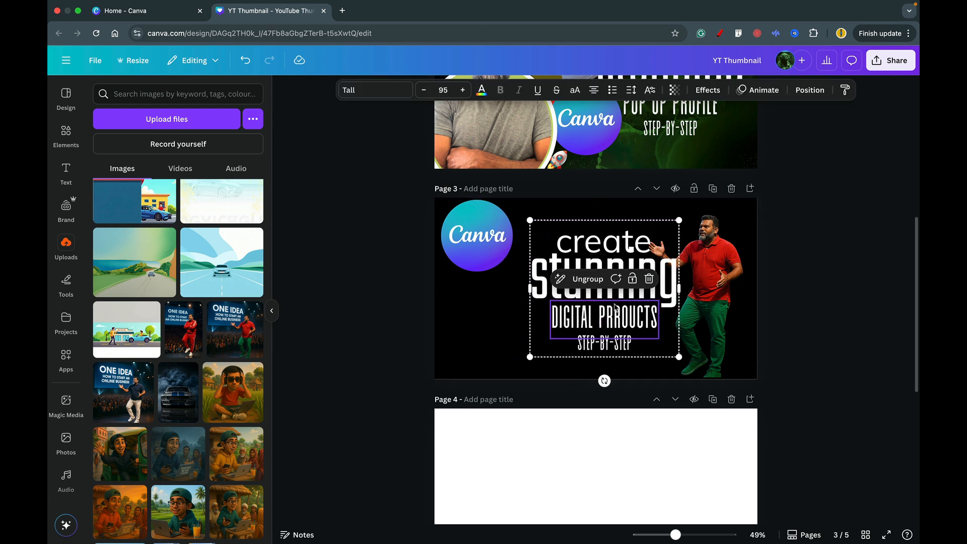
pyautogui.moveTo(477, 235); pyautogui.dragTo(503, 298)
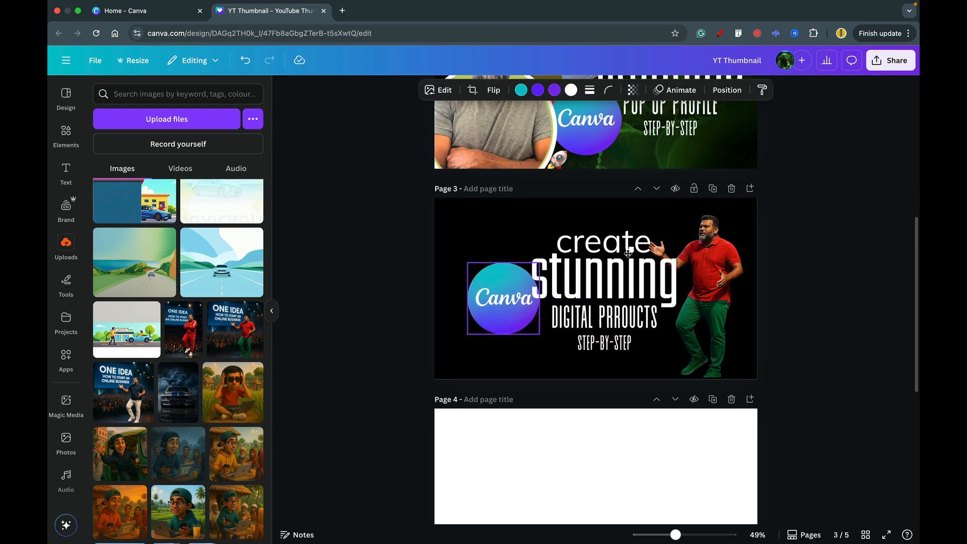
pyautogui.moveTo(628, 254); pyautogui.dragTo(691, 247)
pyautogui.moveTo(626, 274); pyautogui.dragTo(611, 272)
pyautogui.moveTo(694, 223)
pyautogui.mouseDown()
pyautogui.moveTo(684, 222)
pyautogui.moveTo(699, 225)
pyautogui.mouseUp()
pyautogui.click(583, 225)
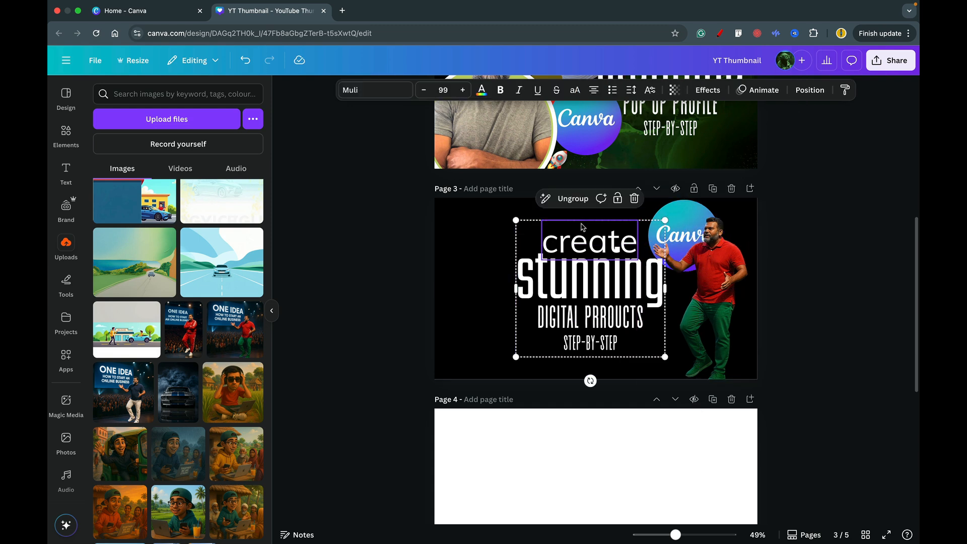
# Select the Canva logo behind the man and nudge it slightly left
pyautogui.click(684, 201)
pyautogui.click(684, 202)
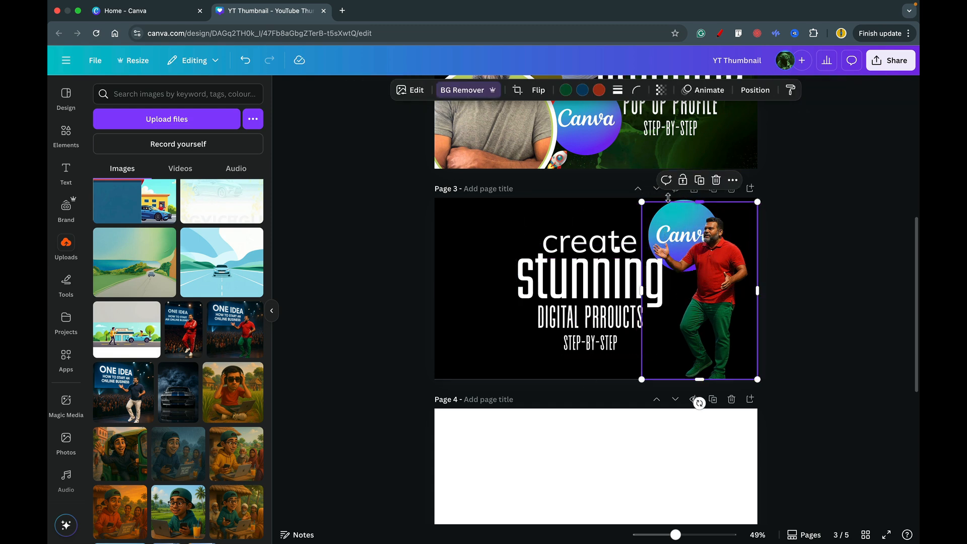
pyautogui.click(658, 211)
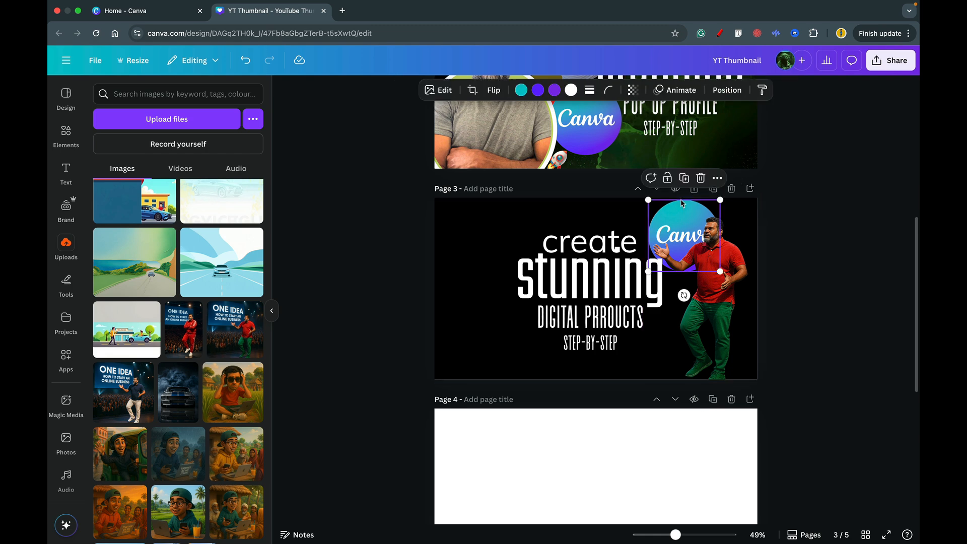
pyautogui.press('Left')
pyautogui.press('Left')
pyautogui.press('Left')
pyautogui.press('Left')
pyautogui.press('Left')
pyautogui.press('Left')
pyautogui.press('Left')
pyautogui.press('Left')
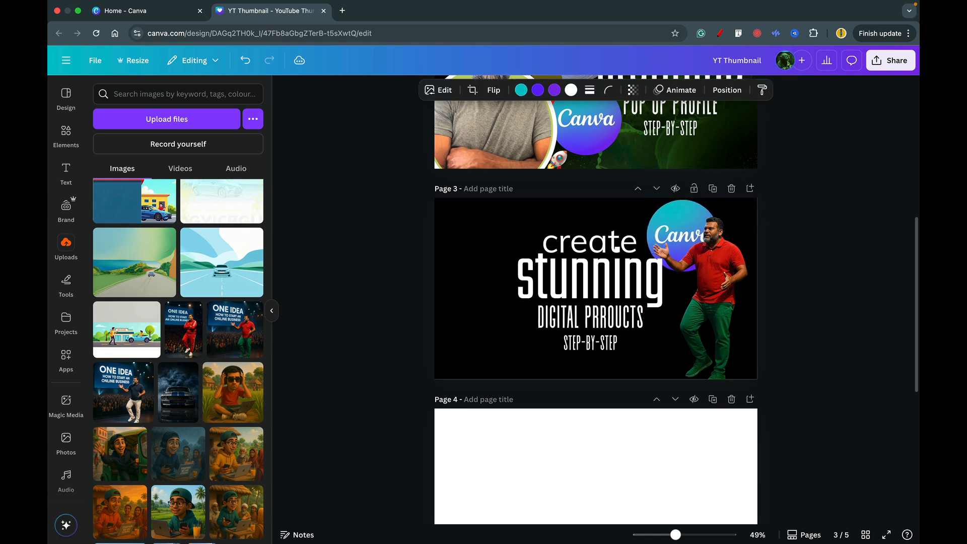
# Move the Canva logo further left so its wordmark clears the man, and crop the left edge of his cutout
pyautogui.moveTo(706, 347); pyautogui.dragTo(735, 348)
pyautogui.moveTo(661, 211); pyautogui.dragTo(641, 217)
pyautogui.moveTo(742, 267); pyautogui.dragTo(714, 267)
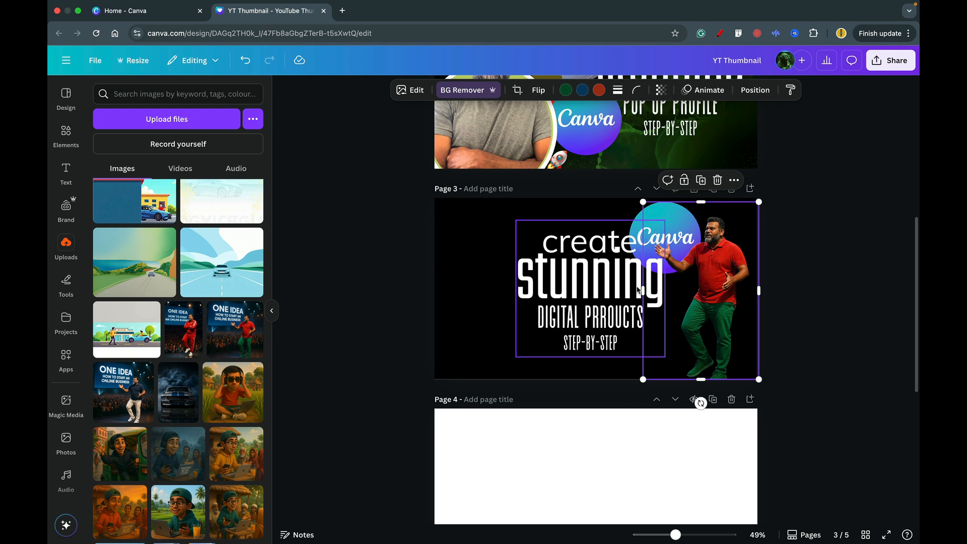
pyautogui.moveTo(643, 291); pyautogui.dragTo(652, 292)
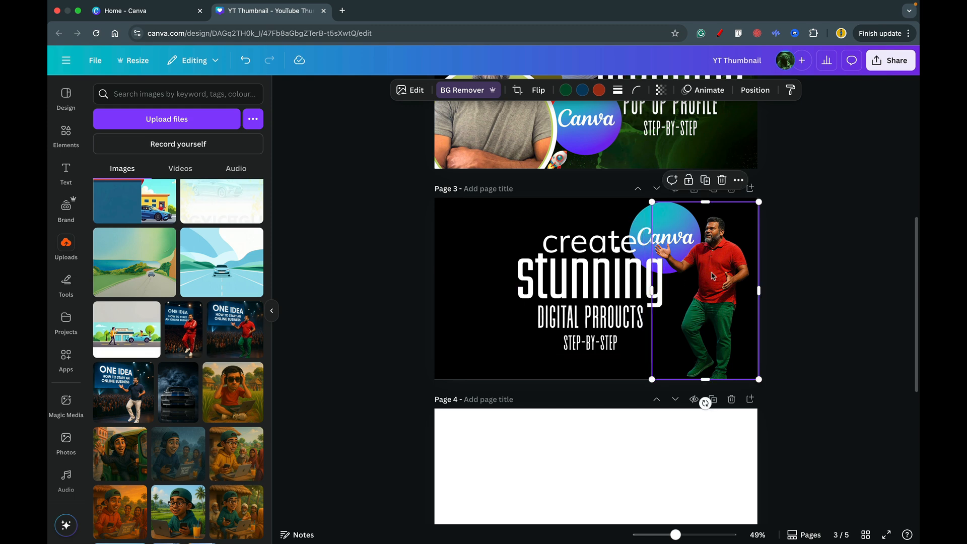
pyautogui.click(851, 297)
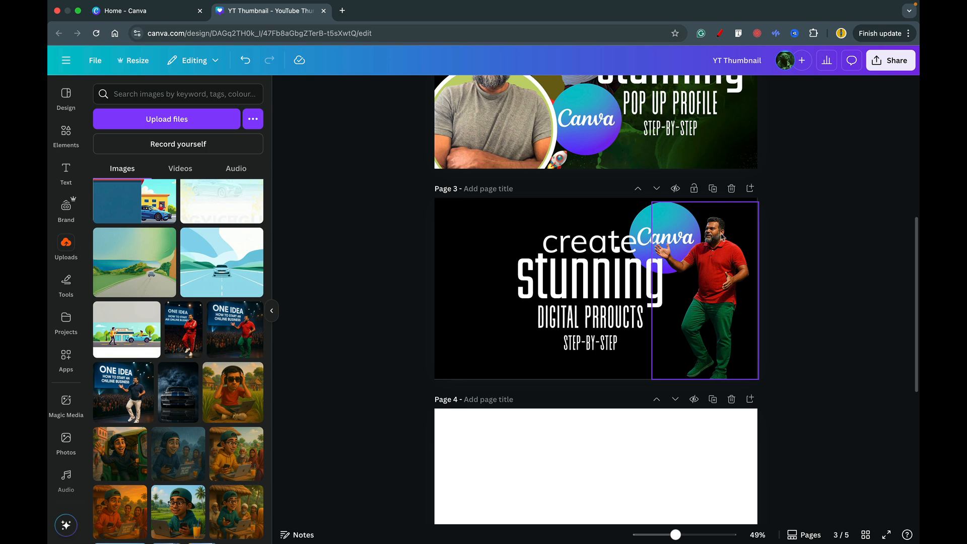
# Lock the man's cutout on page 3 in place
pyautogui.click(721, 245)
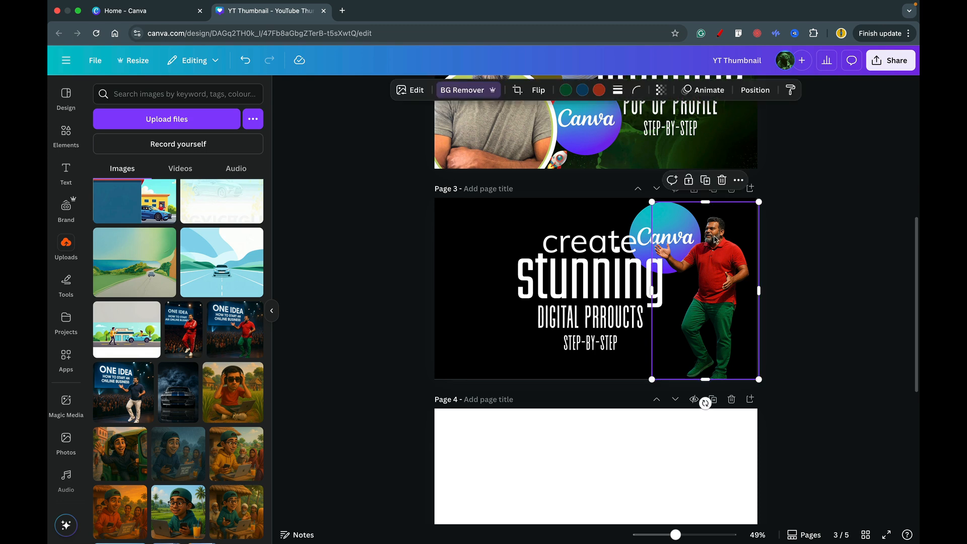
pyautogui.click(688, 179)
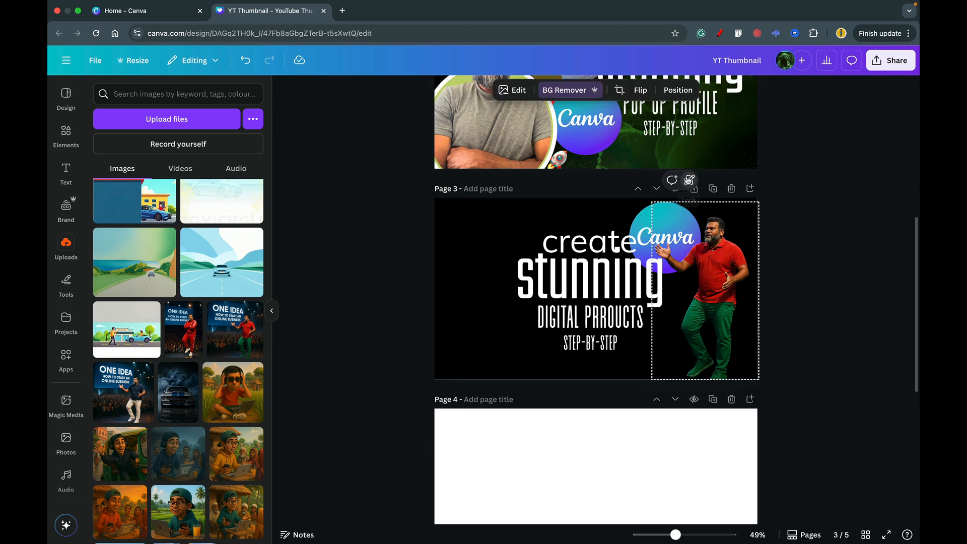
pyautogui.click(808, 287)
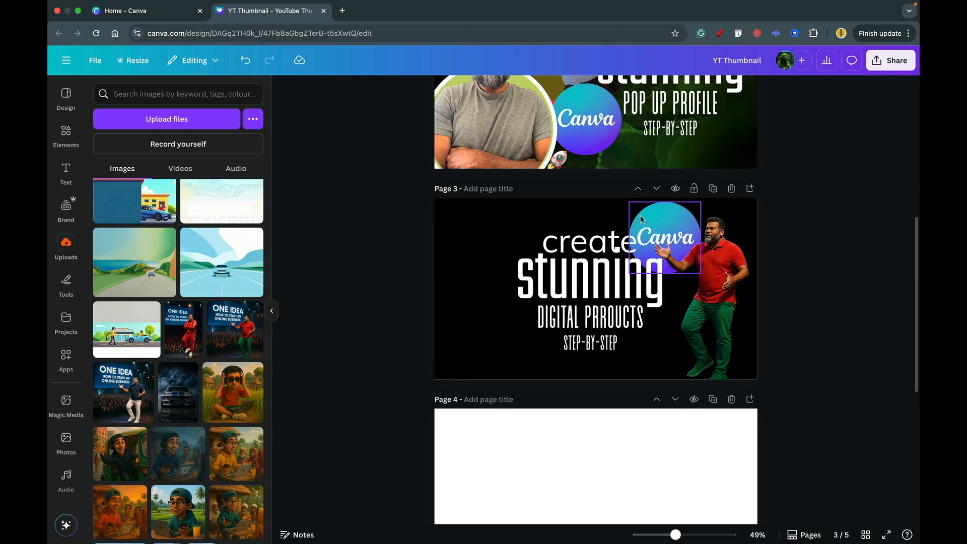
pyautogui.moveTo(643, 219)
pyautogui.mouseDown()
pyautogui.moveTo(689, 222)
pyautogui.moveTo(685, 319)
pyautogui.moveTo(655, 321)
pyautogui.moveTo(626, 300)
pyautogui.moveTo(642, 217)
pyautogui.mouseUp()
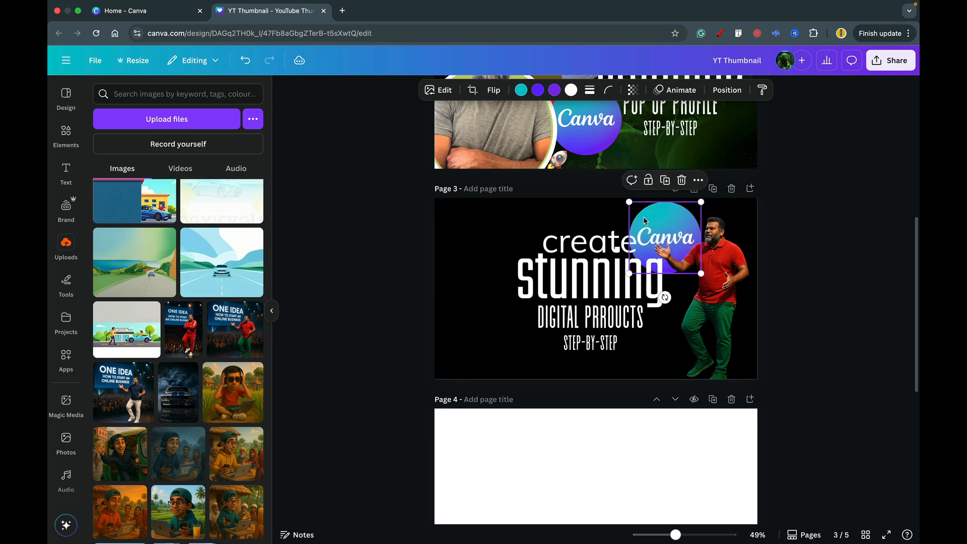
pyautogui.click(482, 292)
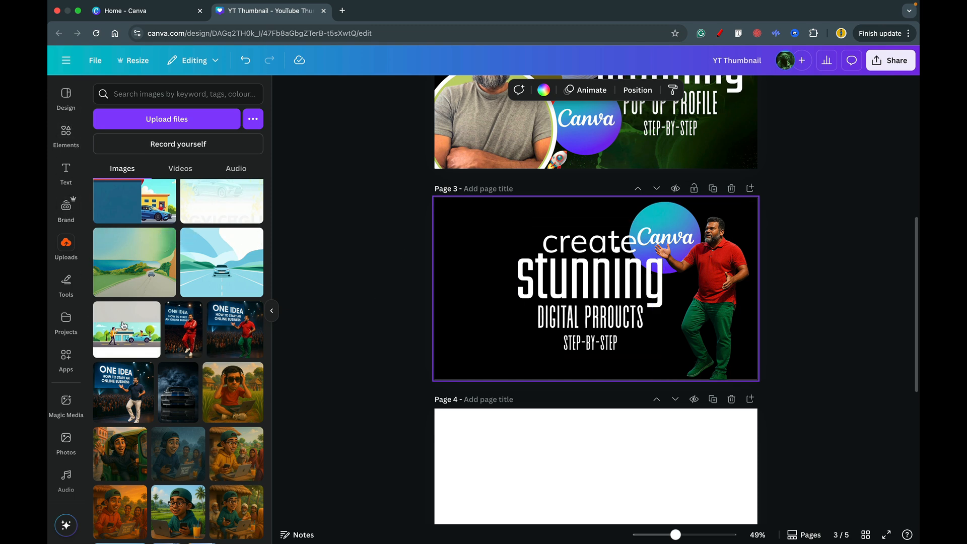
# Add the uploaded green image of a laptop with gold coins to page 3 and enlarge it to cover the whole page
pyautogui.scroll(-10, 179, 350)
pyautogui.scroll(10, 179, 351)
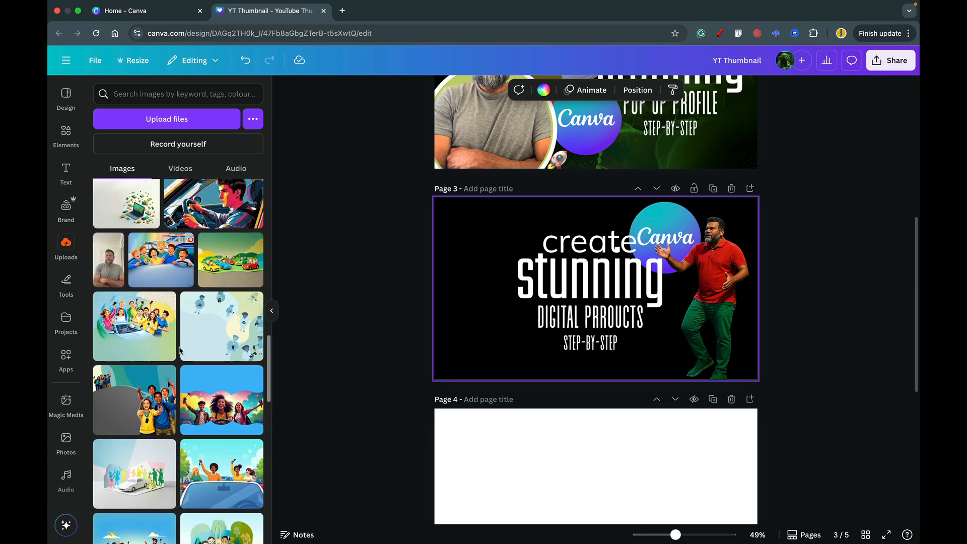
pyautogui.scroll(-1, 180, 350)
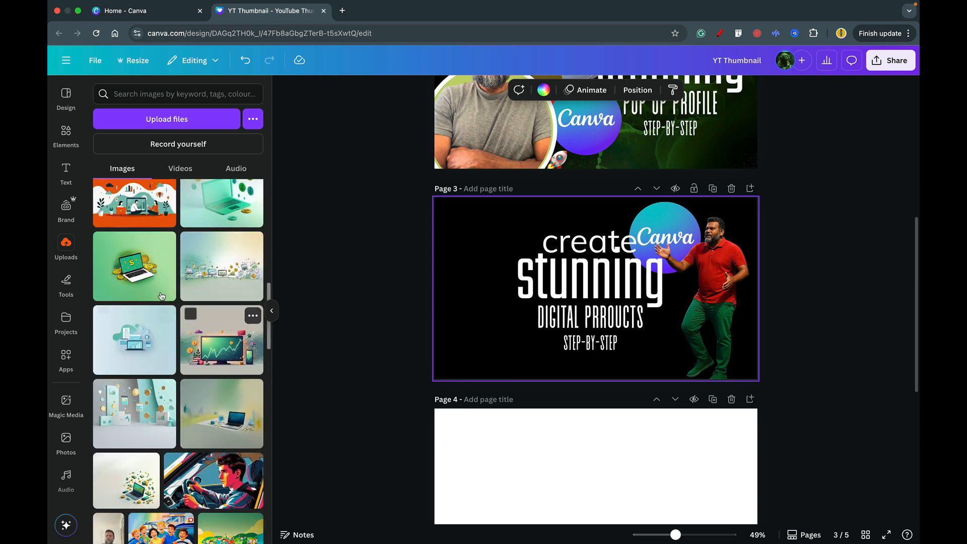
pyautogui.moveTo(142, 276); pyautogui.dragTo(530, 346)
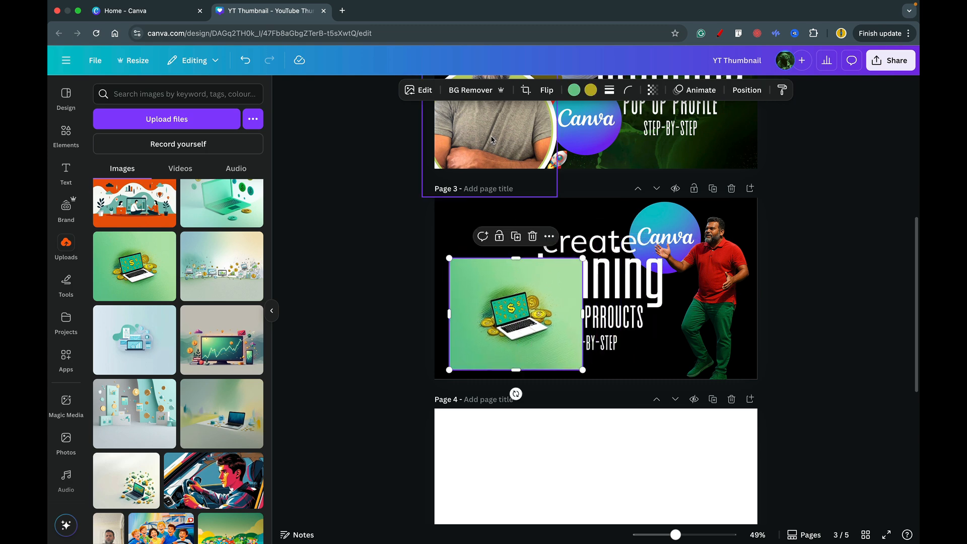
pyautogui.moveTo(499, 309); pyautogui.dragTo(485, 248)
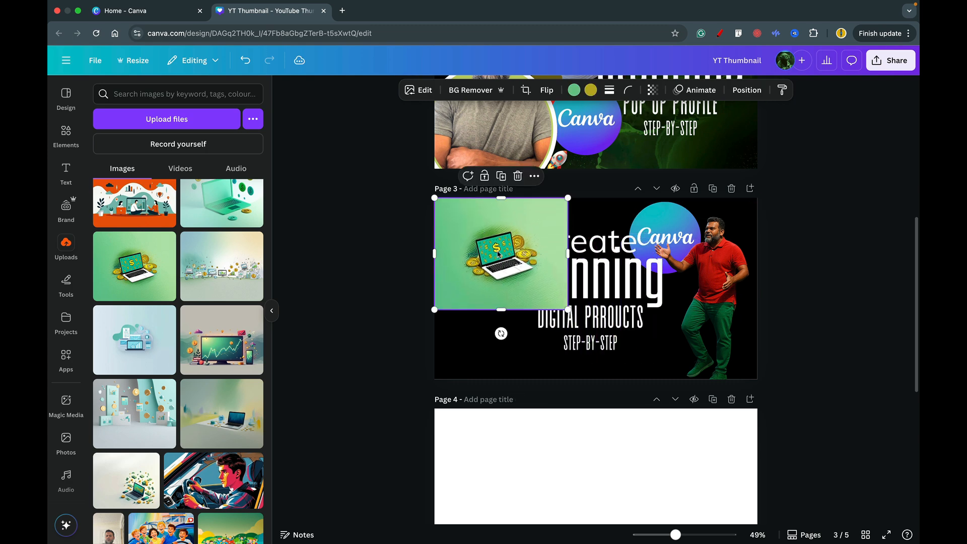
pyautogui.moveTo(566, 306); pyautogui.dragTo(651, 379)
pyautogui.moveTo(652, 288); pyautogui.dragTo(757, 301)
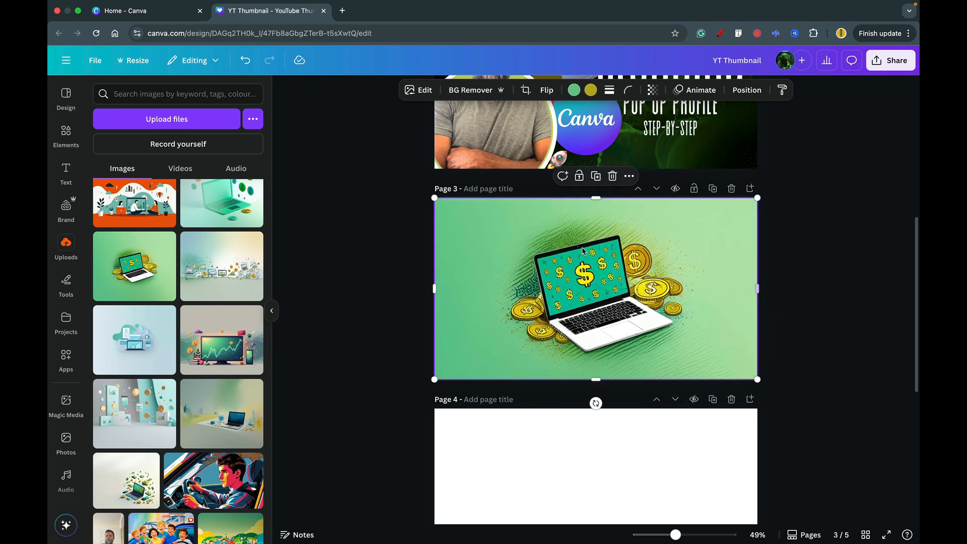
# Send the laptop image behind the text, logo and man, and shrink it into page 3's upper-left area
pyautogui.press('super+[')
pyautogui.press('super+[')
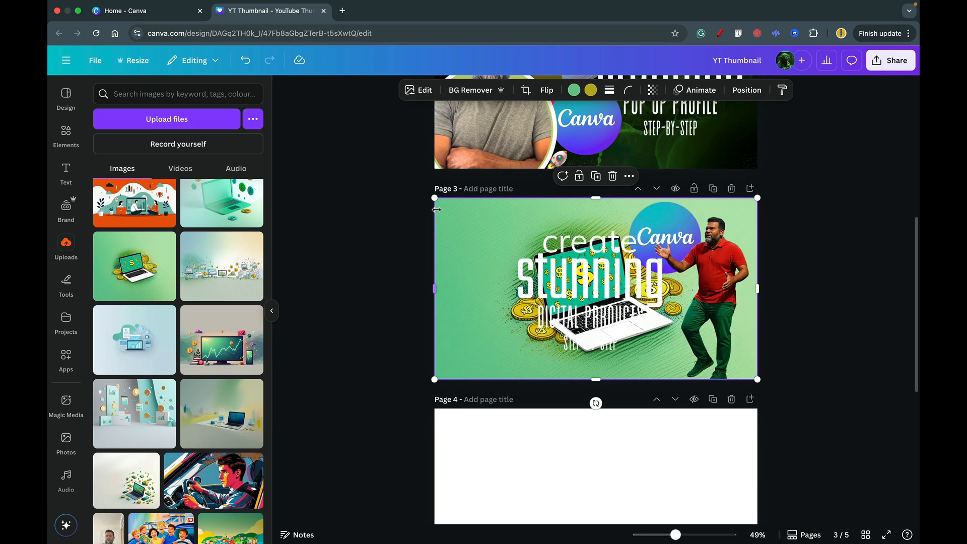
pyautogui.moveTo(435, 197); pyautogui.dragTo(579, 278)
pyautogui.moveTo(620, 375); pyautogui.dragTo(474, 304)
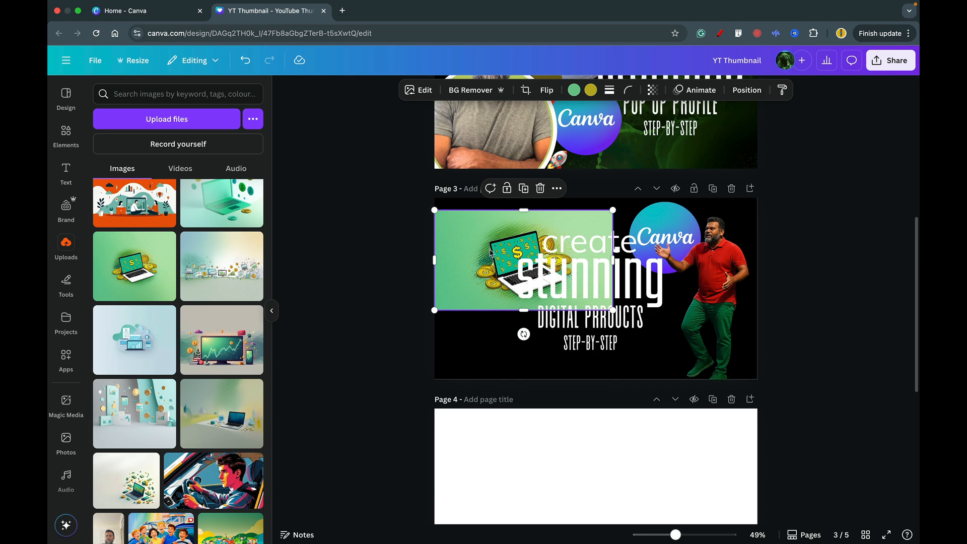
pyautogui.moveTo(497, 257); pyautogui.dragTo(490, 256)
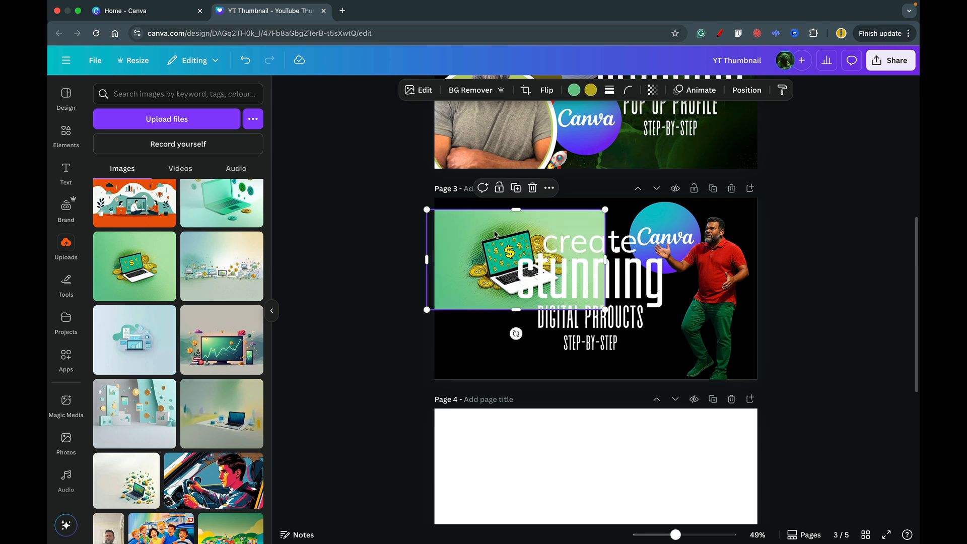
# Remove the laptop image's background and crop the empty margins around the laptop and coins on all four sides
pyautogui.click(466, 90)
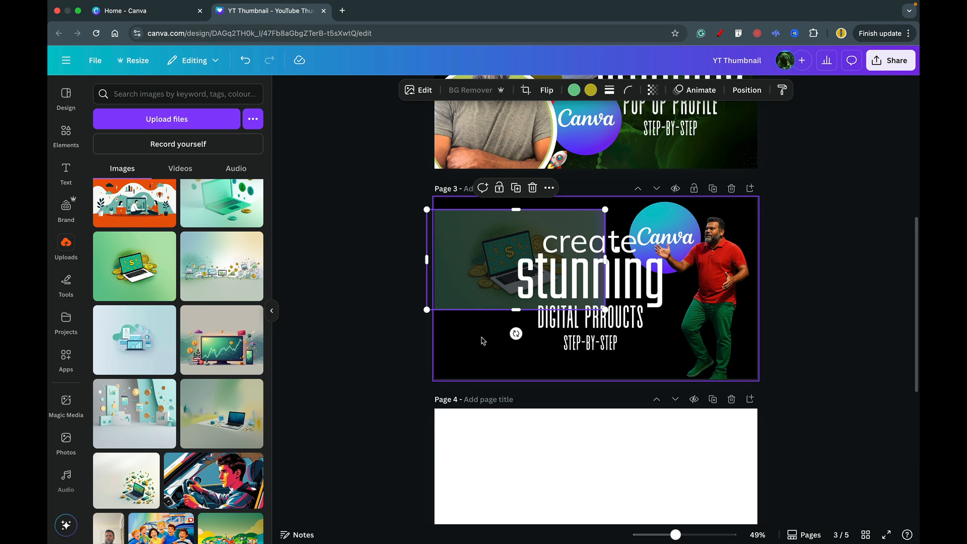
pyautogui.moveTo(497, 272); pyautogui.dragTo(482, 330)
pyautogui.moveTo(402, 316); pyautogui.dragTo(439, 316)
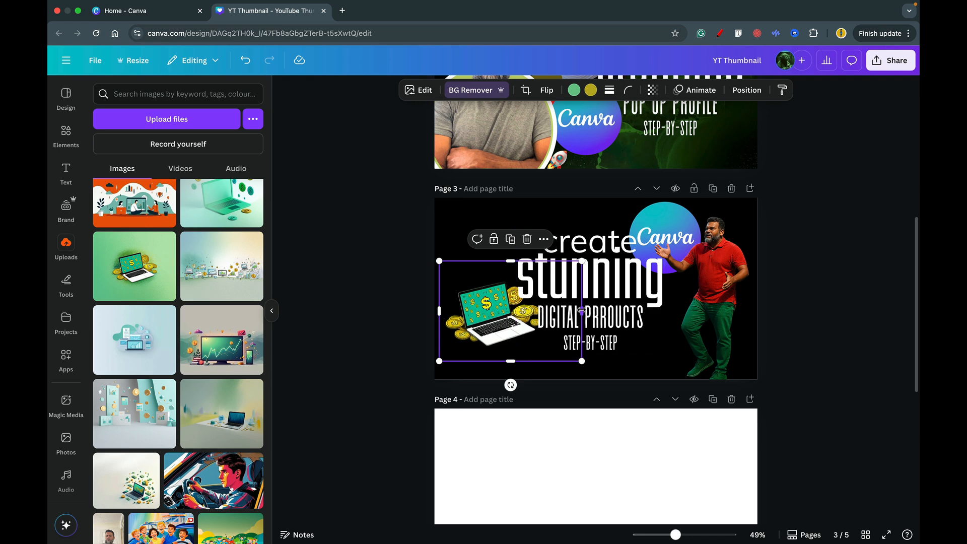
pyautogui.moveTo(582, 311); pyautogui.dragTo(563, 309)
pyautogui.moveTo(501, 361); pyautogui.dragTo(501, 352)
pyautogui.moveTo(502, 260); pyautogui.dragTo(501, 274)
# Place the laptop cutout at page 3's lower edge beside the man's legs and crop its bottom and right edges
pyautogui.moveTo(494, 313); pyautogui.dragTo(653, 346)
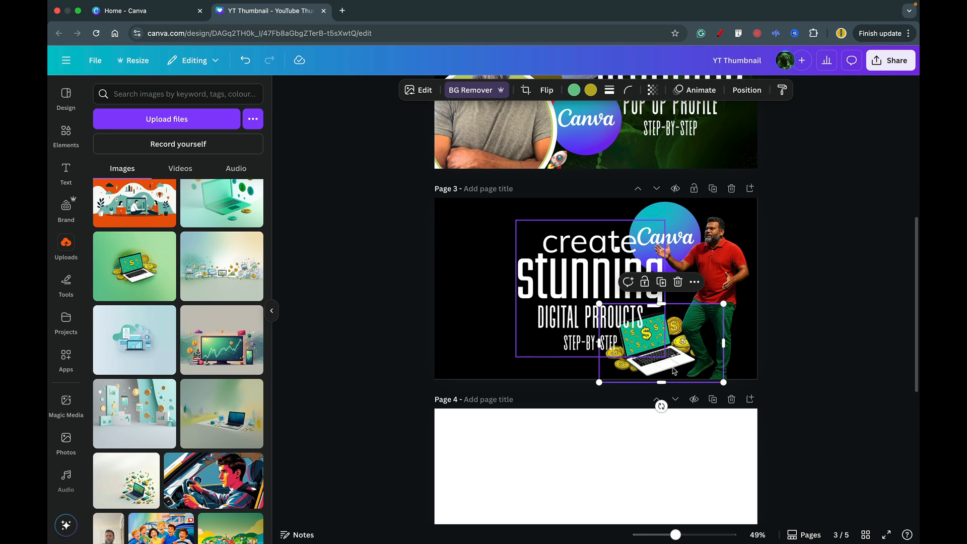
pyautogui.click(674, 371)
pyautogui.click(657, 372)
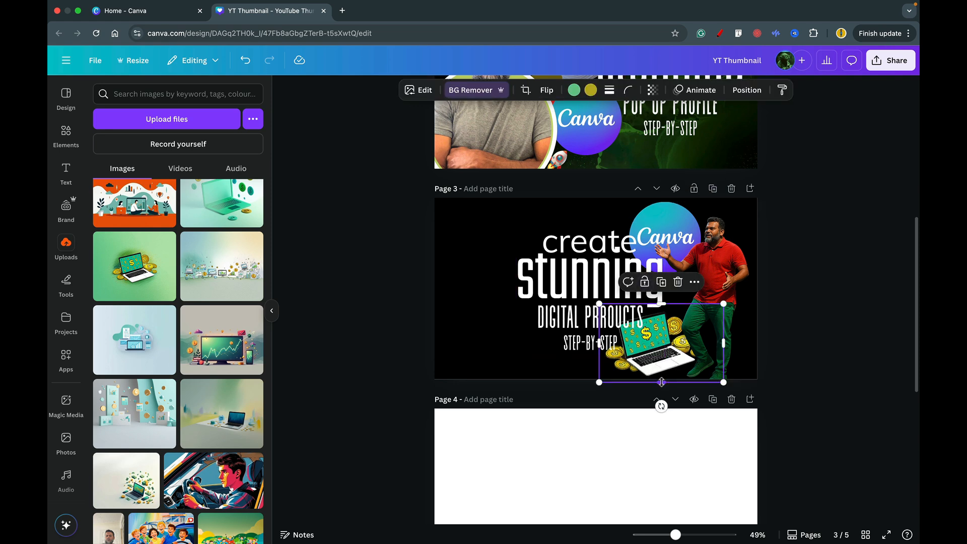
pyautogui.moveTo(662, 382); pyautogui.dragTo(661, 379)
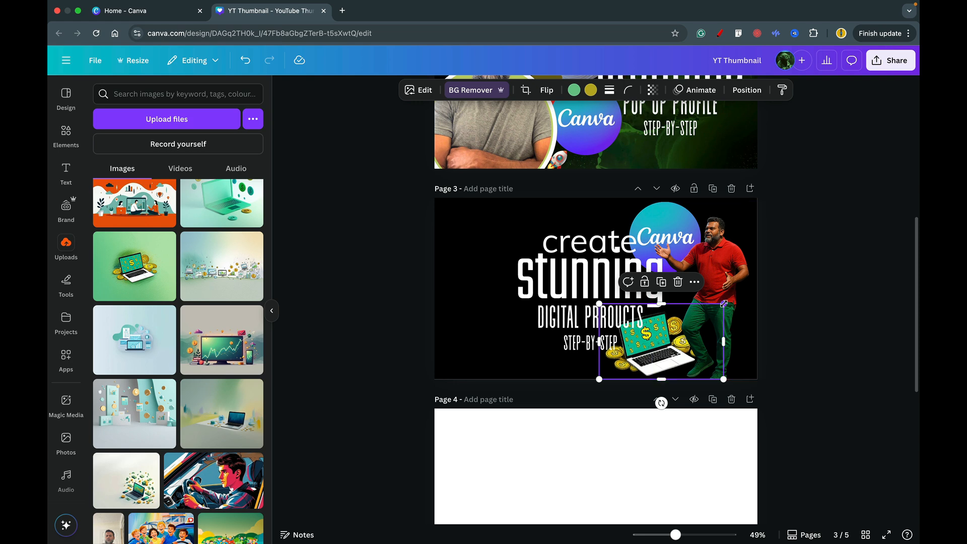
pyautogui.moveTo(723, 340); pyautogui.dragTo(715, 340)
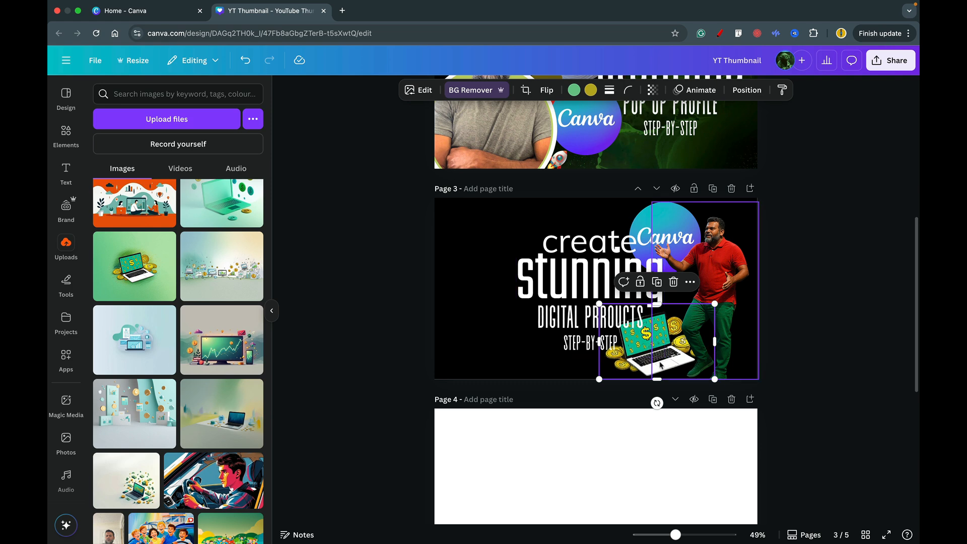
pyautogui.click(534, 367)
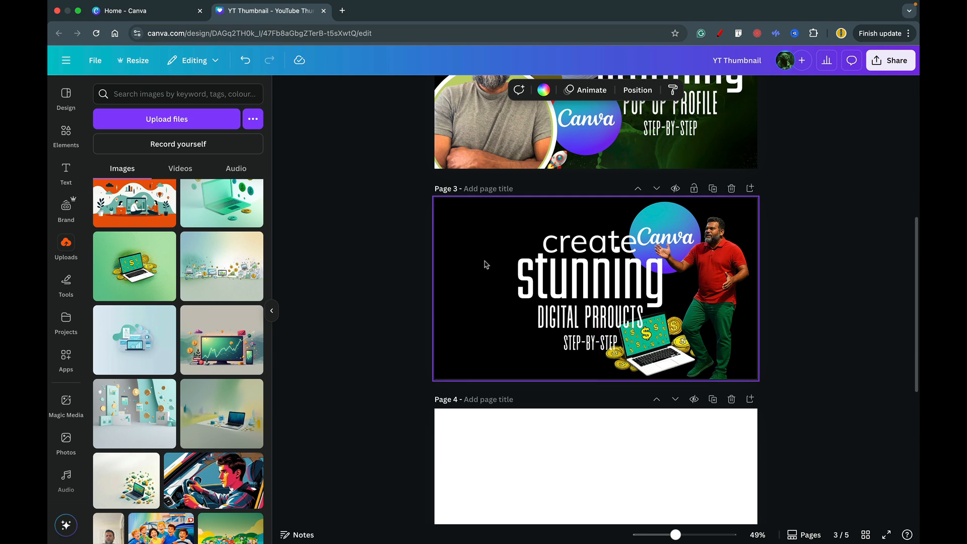
# Copy the small rocket graphic from page 2 onto page 3
pyautogui.scroll(5, 485, 265)
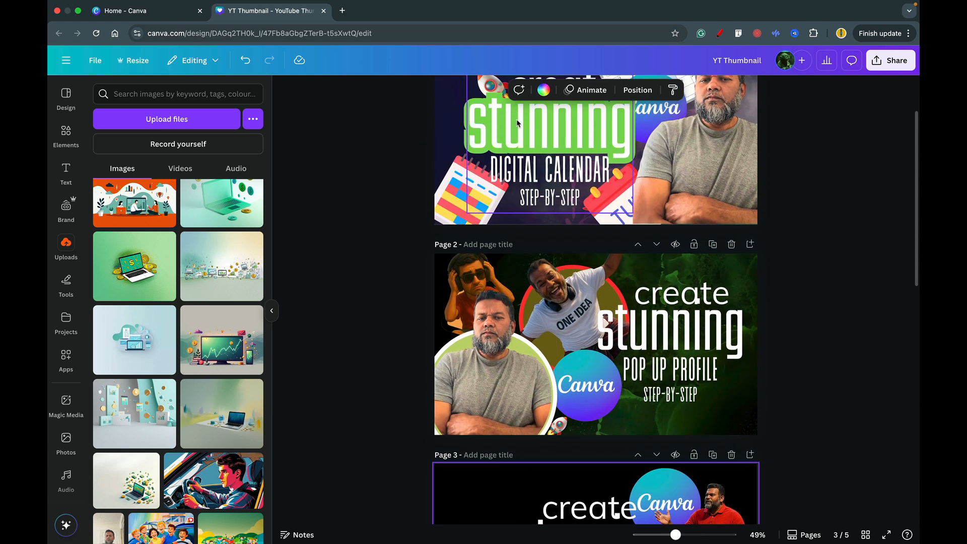
pyautogui.scroll(2, 517, 123)
pyautogui.scroll(-7, 554, 151)
pyautogui.click(558, 157)
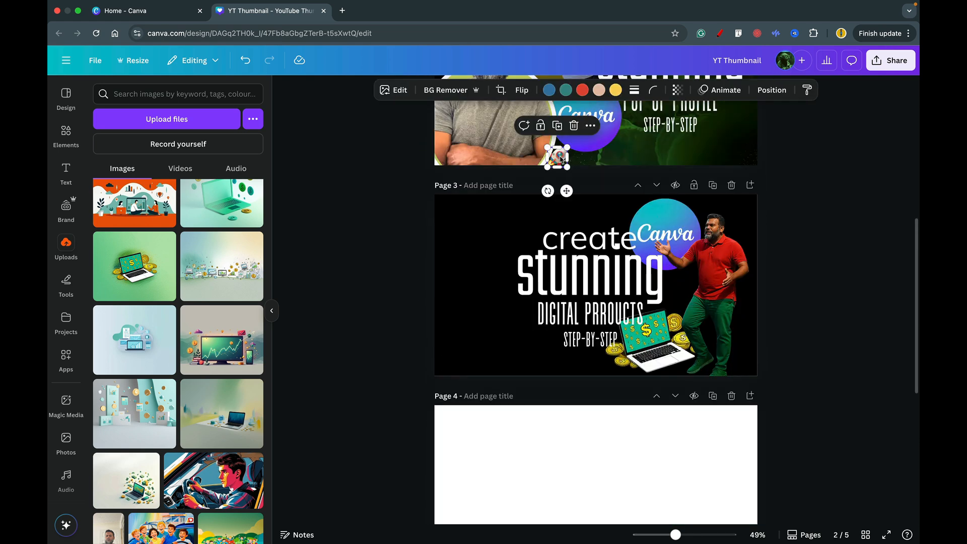
pyautogui.hotkey('ctrl', 'c')
pyautogui.click(489, 332)
pyautogui.hotkey('ctrl', 'v')
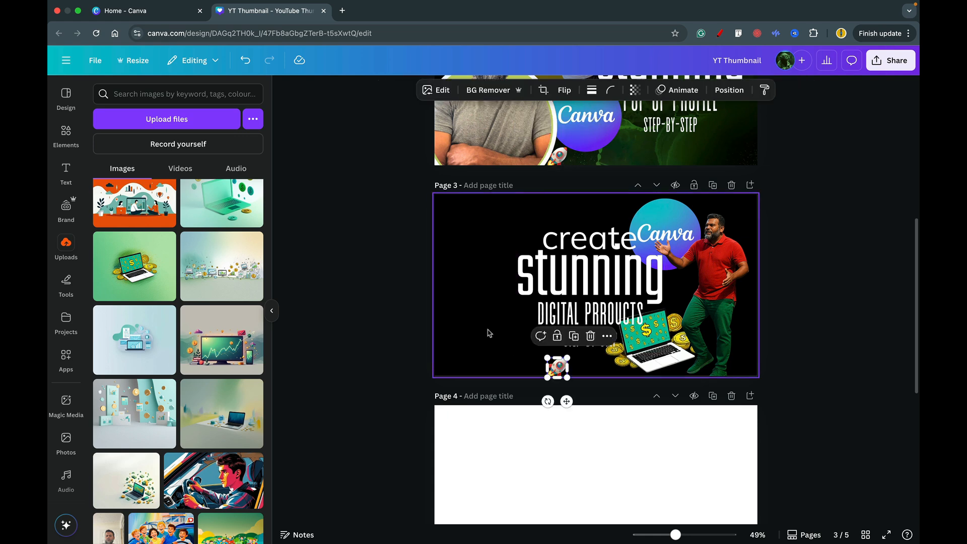
# Enlarge the rocket on page 3 and position it just left of the "DIGITAL PRROUCTS" line, below "stunning"
pyautogui.moveTo(559, 369); pyautogui.dragTo(514, 337)
pyautogui.moveTo(503, 369); pyautogui.dragTo(530, 320)
pyautogui.moveTo(518, 301)
pyautogui.mouseDown()
pyautogui.moveTo(496, 286)
pyautogui.moveTo(515, 299)
pyautogui.mouseUp()
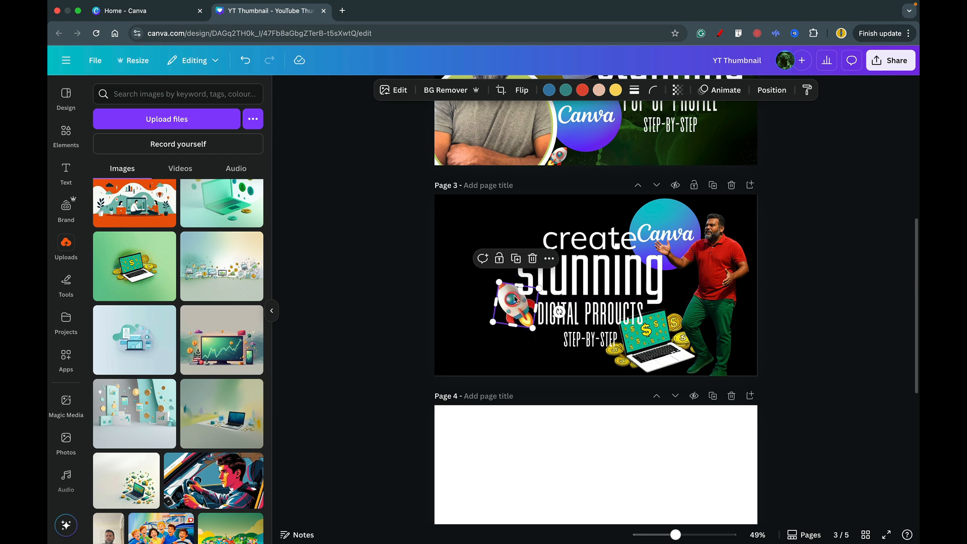
pyautogui.click(515, 345)
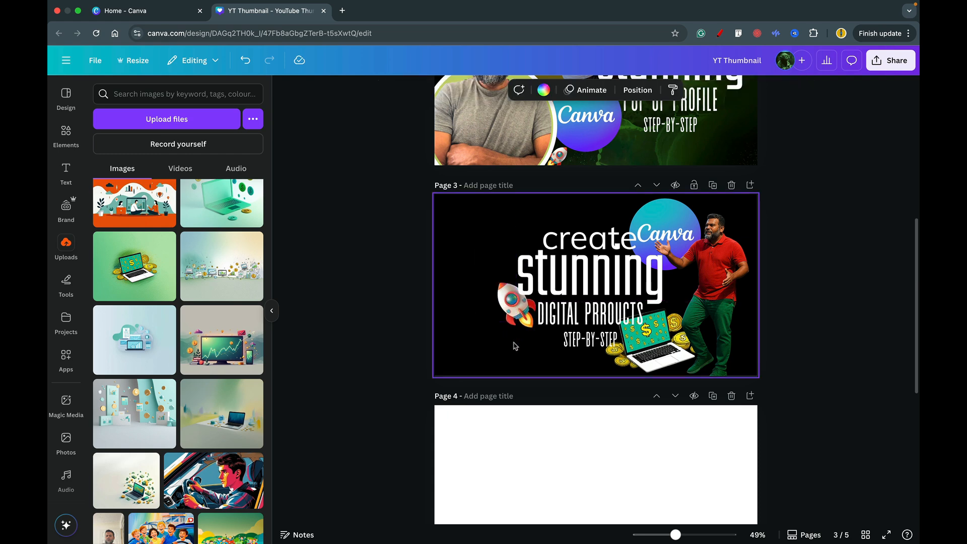
pyautogui.click(512, 306)
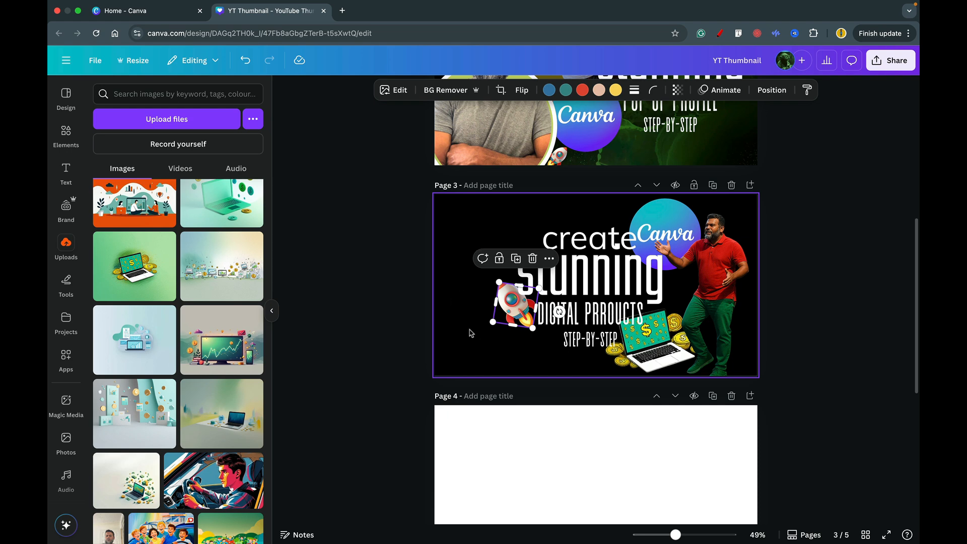
pyautogui.click(471, 333)
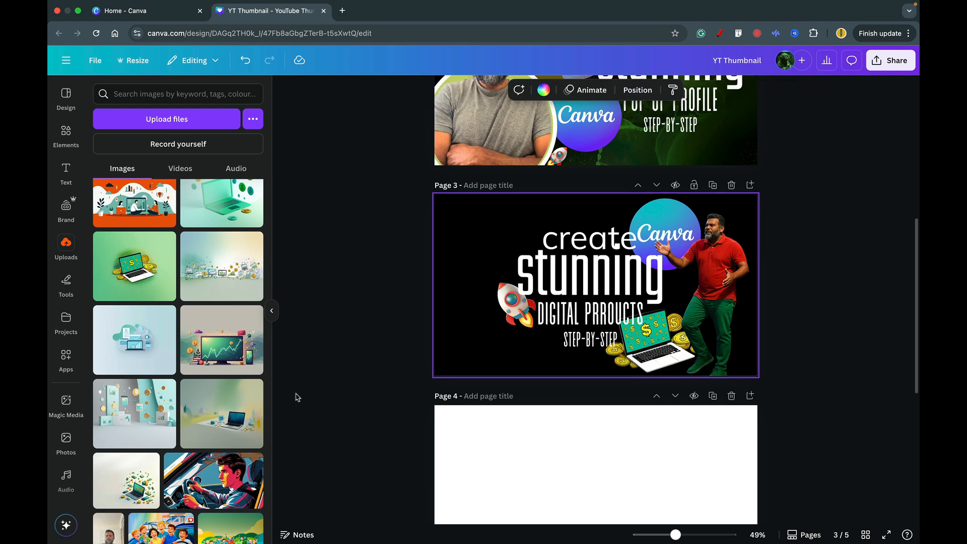
pyautogui.scroll(-5, 217, 413)
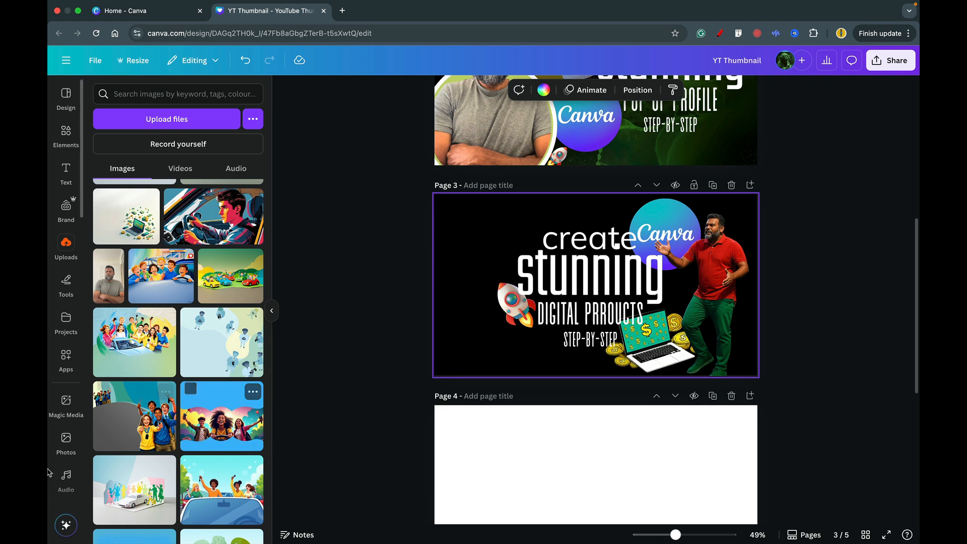
pyautogui.scroll(-4, 220, 440)
pyautogui.scroll(-2, 182, 493)
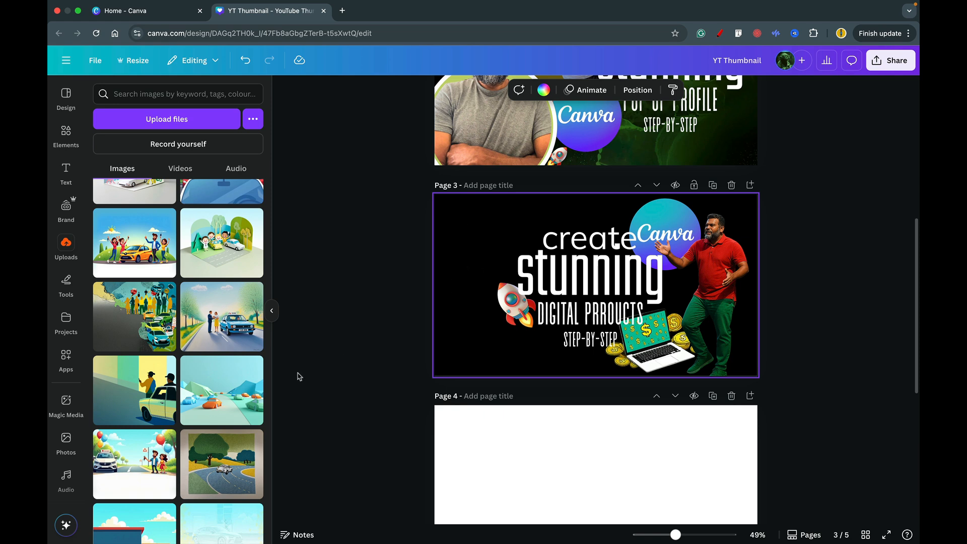
pyautogui.scroll(5, 247, 372)
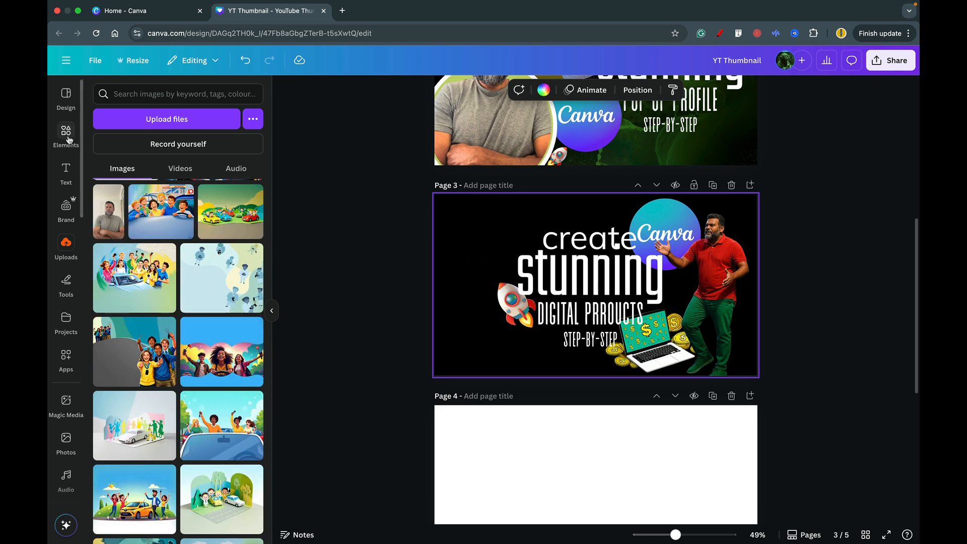
# Add the recently used graphic of a search bar surrounded by social media icons to page 3
pyautogui.click(68, 138)
pyautogui.click(165, 94)
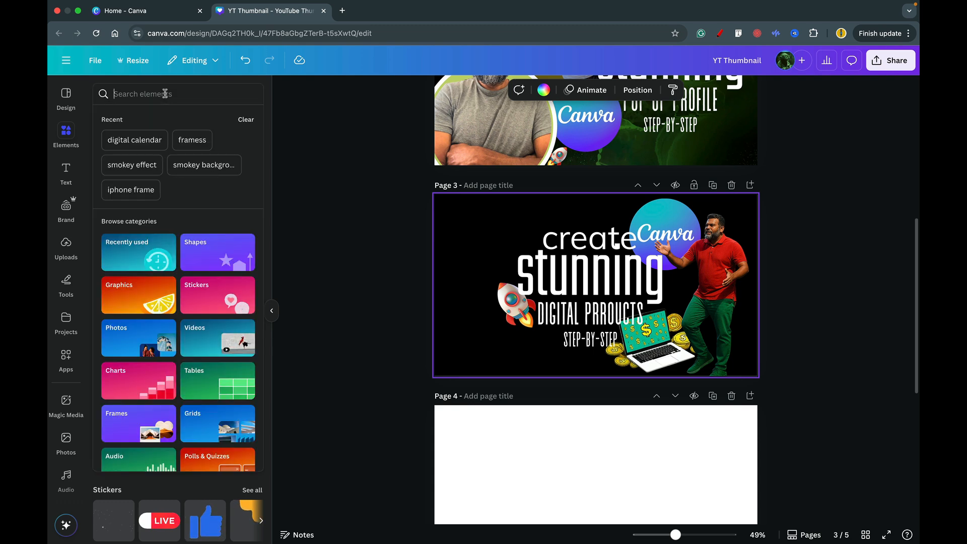
pyautogui.write('digitaa')
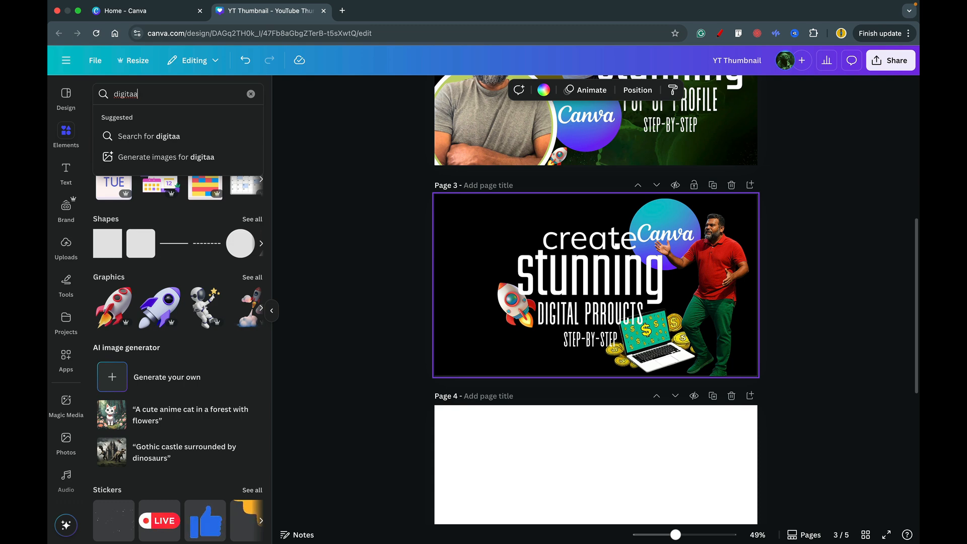
pyautogui.click(252, 278)
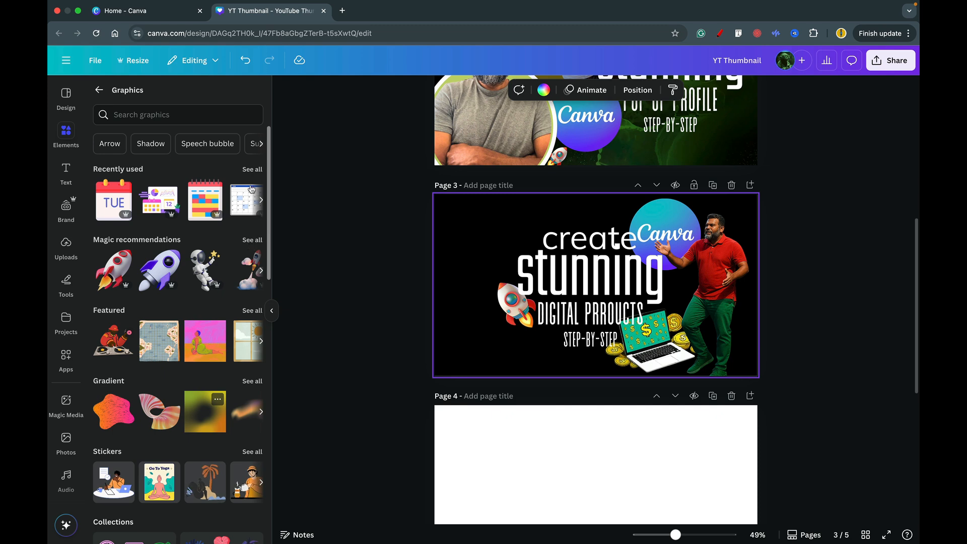
pyautogui.click(252, 170)
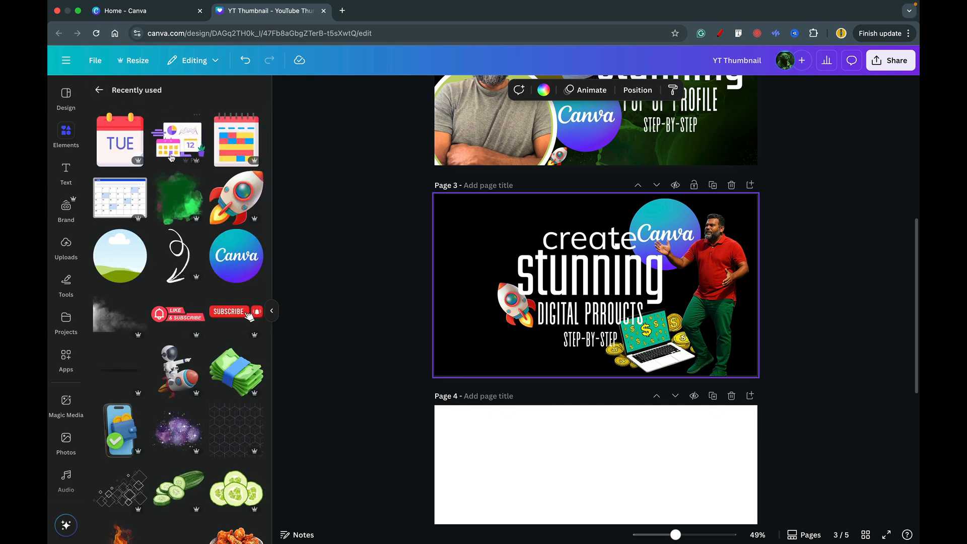
pyautogui.scroll(-5, 174, 236)
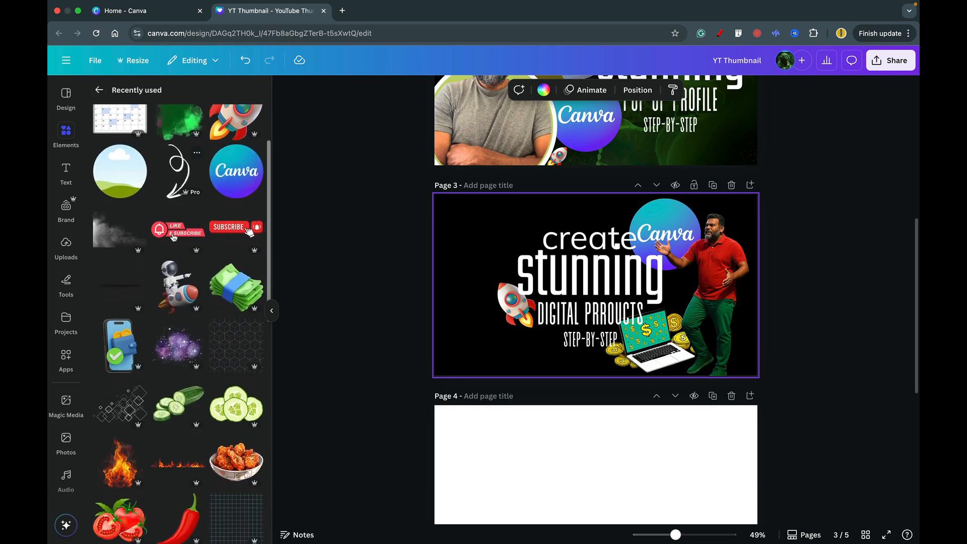
pyautogui.scroll(-2, 173, 236)
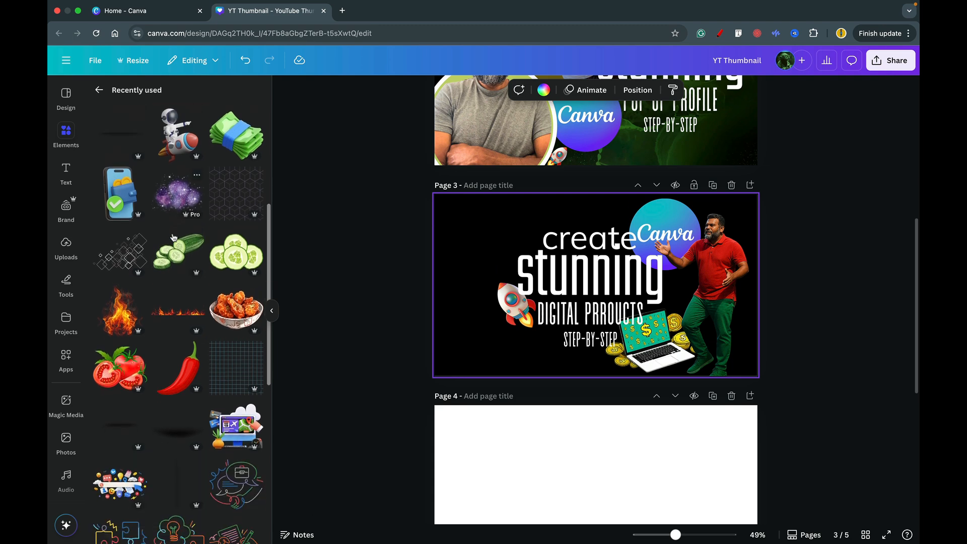
pyautogui.scroll(-1, 174, 236)
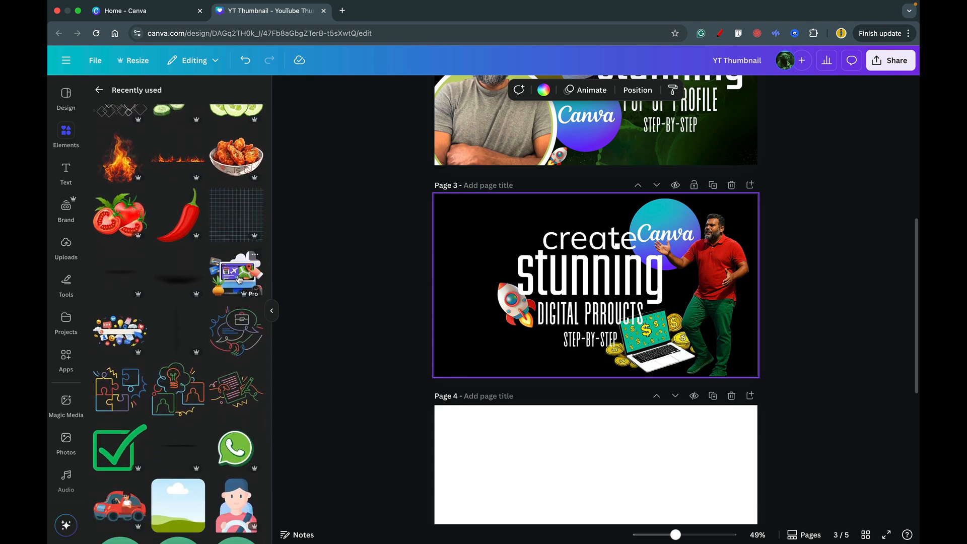
pyautogui.click(139, 313)
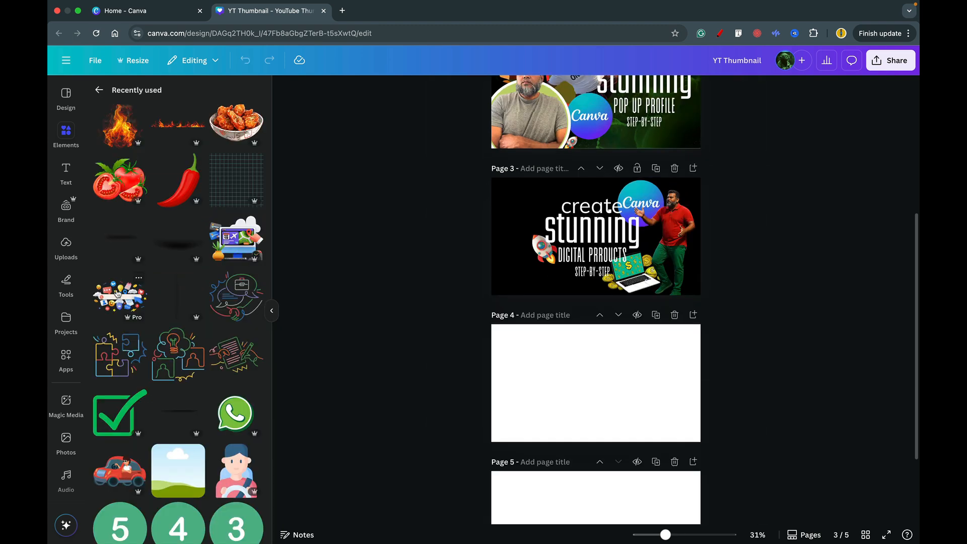
pyautogui.click(117, 294)
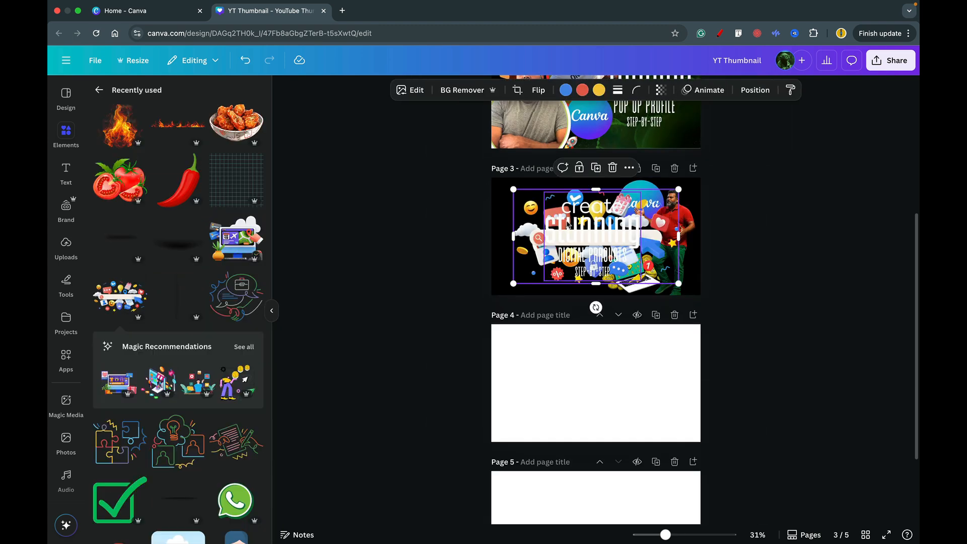
# Shrink the social media icons graphic, tilt it counter-clockwise and place it left of "create stunning", above the rocket
pyautogui.moveTo(536, 257); pyautogui.dragTo(522, 273)
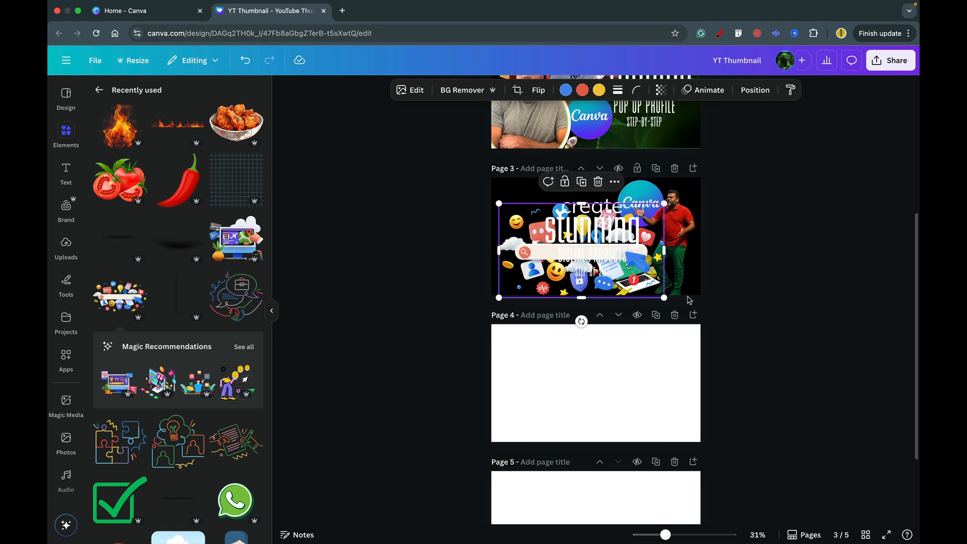
pyautogui.moveTo(664, 297); pyautogui.dragTo(537, 259)
pyautogui.moveTo(522, 218); pyautogui.dragTo(535, 197)
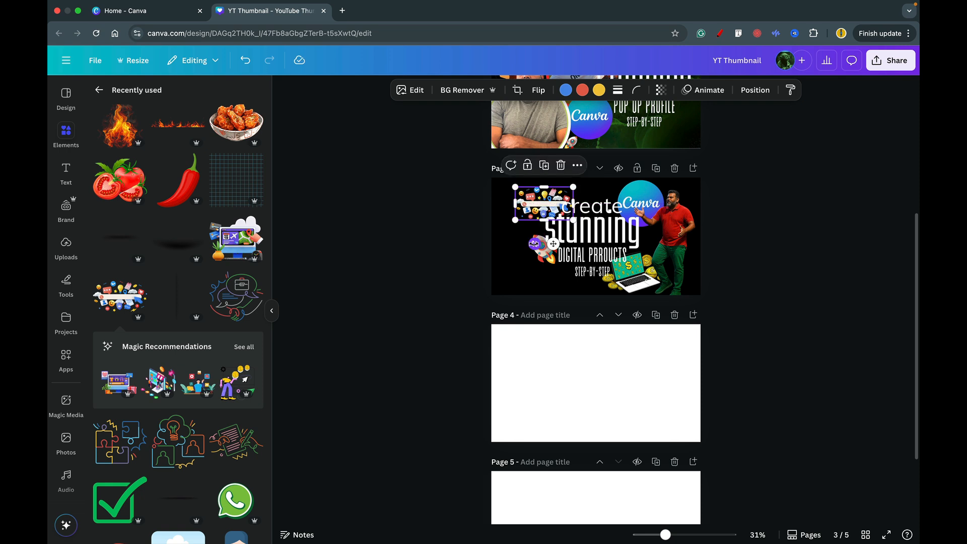
pyautogui.moveTo(553, 243); pyautogui.dragTo(590, 272)
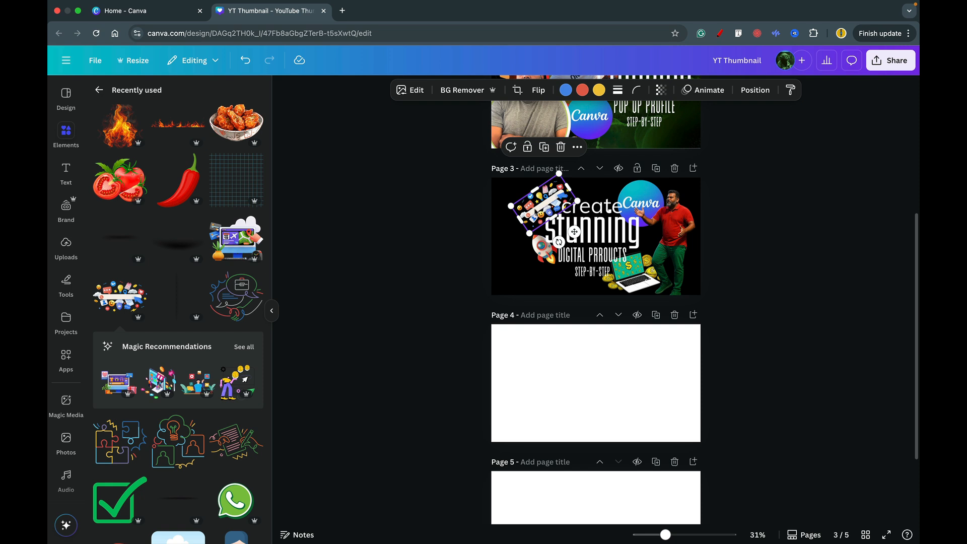
pyautogui.moveTo(566, 195); pyautogui.dragTo(552, 202)
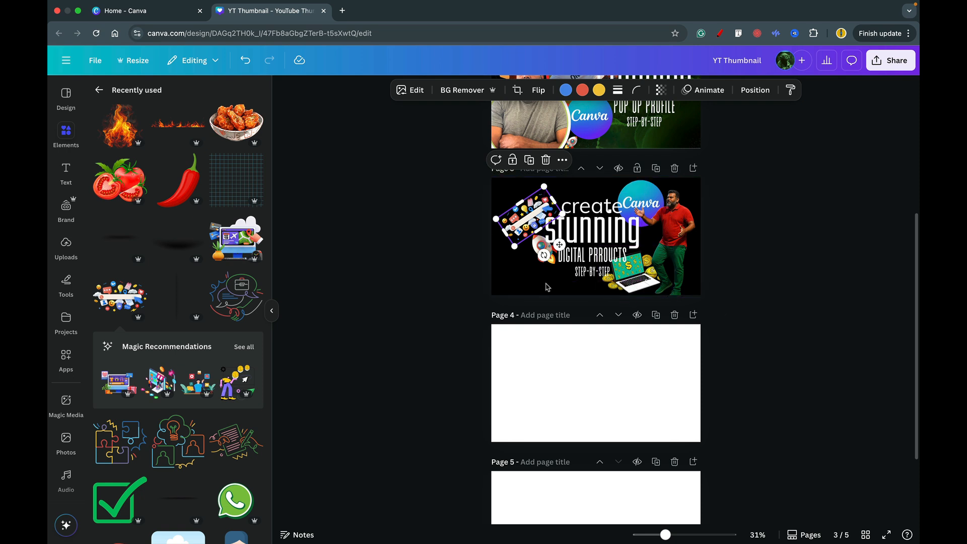
pyautogui.click(520, 288)
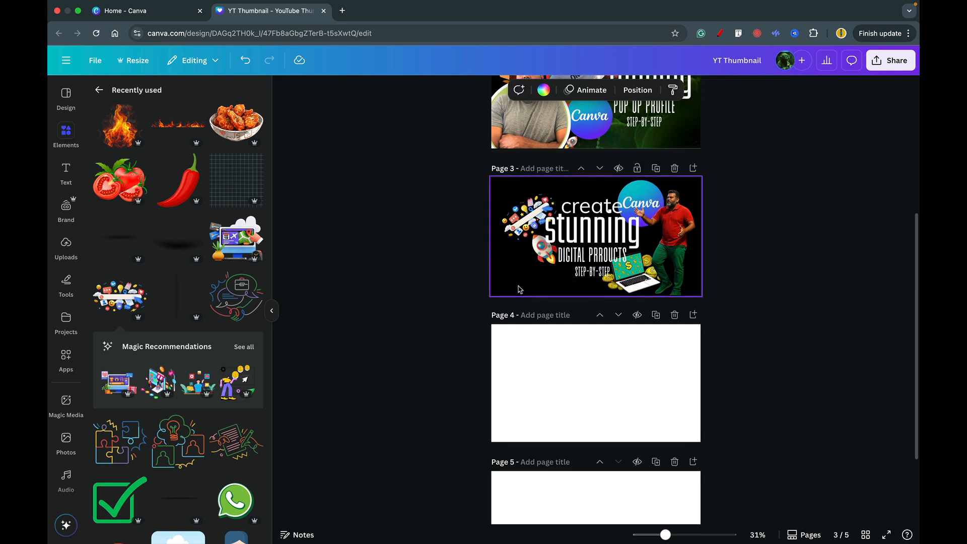
# Set page 3's background to the default turquoise-to-dark-blue gradient, trying the grey, gold and navy gradients first
pyautogui.scroll(2, 520, 289)
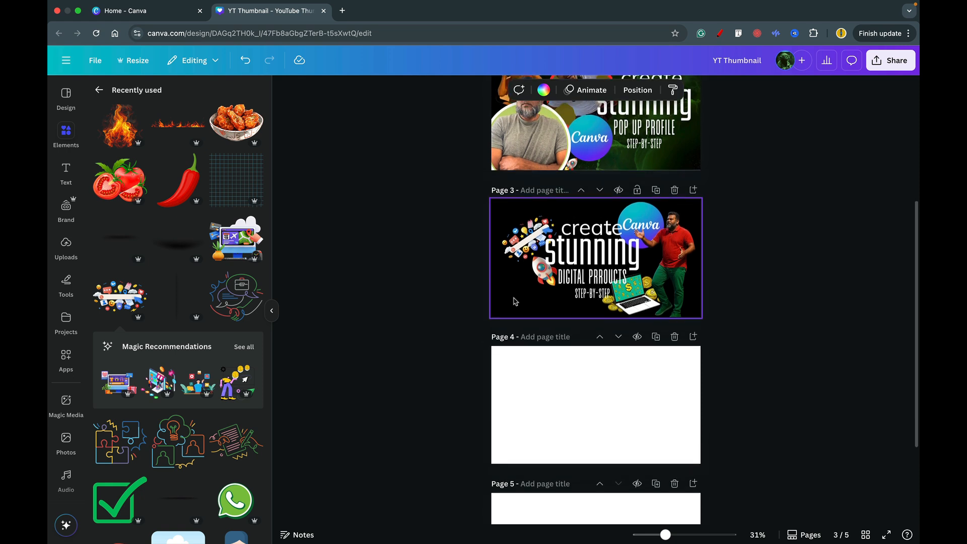
pyautogui.scroll(5, 515, 301)
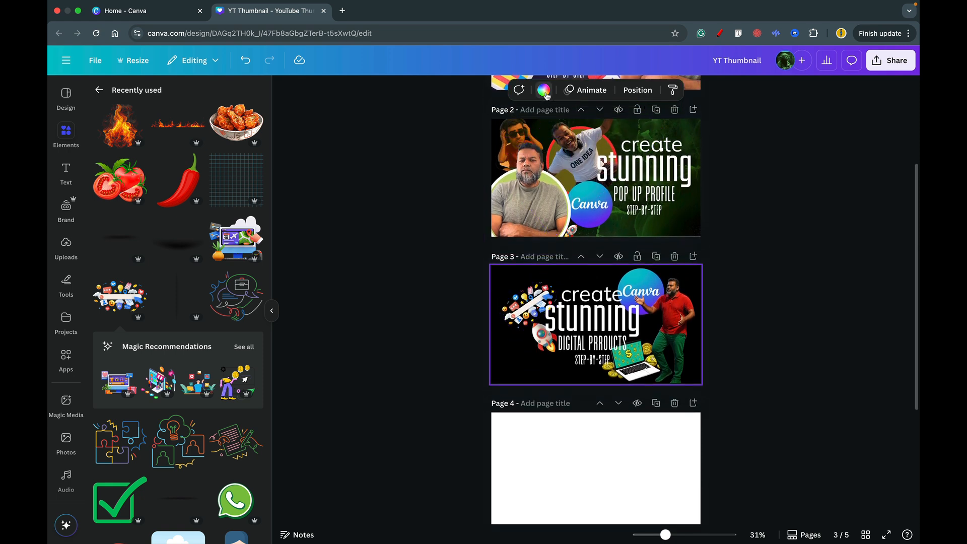
pyautogui.click(544, 91)
pyautogui.scroll(-2, 190, 325)
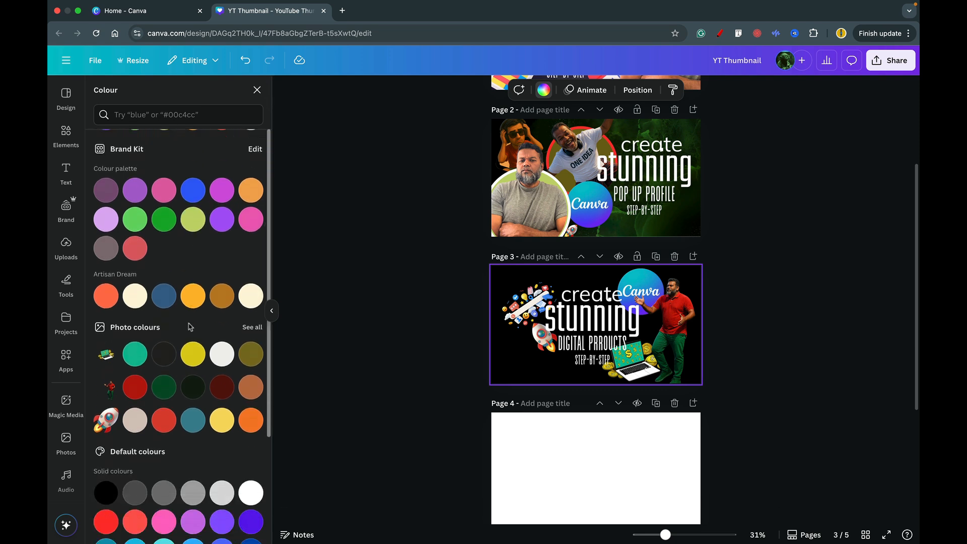
pyautogui.scroll(-3, 190, 327)
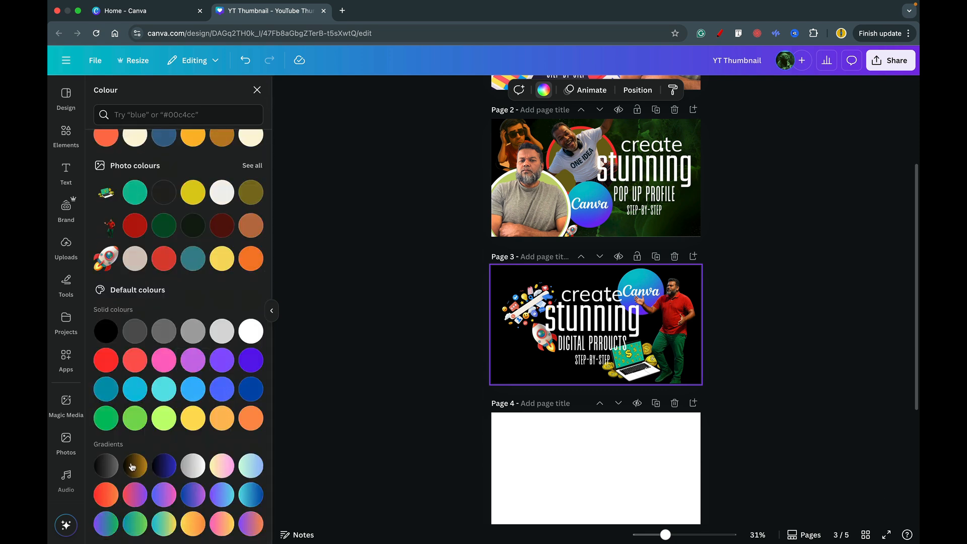
pyautogui.click(104, 467)
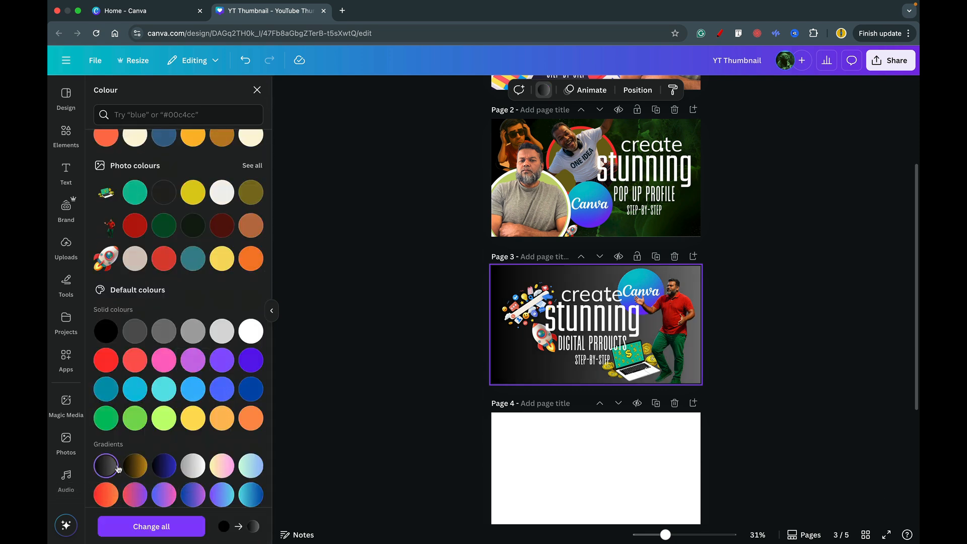
pyautogui.click(135, 468)
pyautogui.click(164, 471)
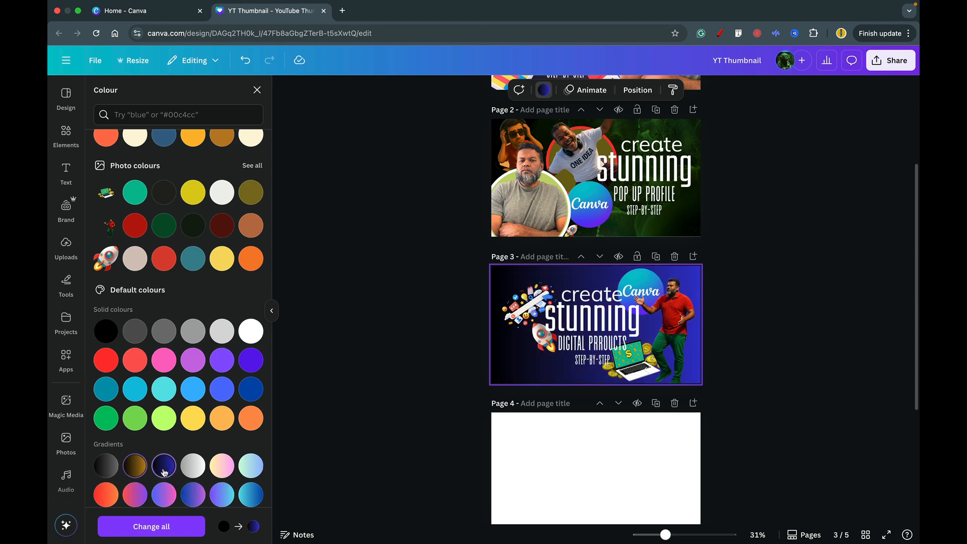
pyautogui.click(253, 497)
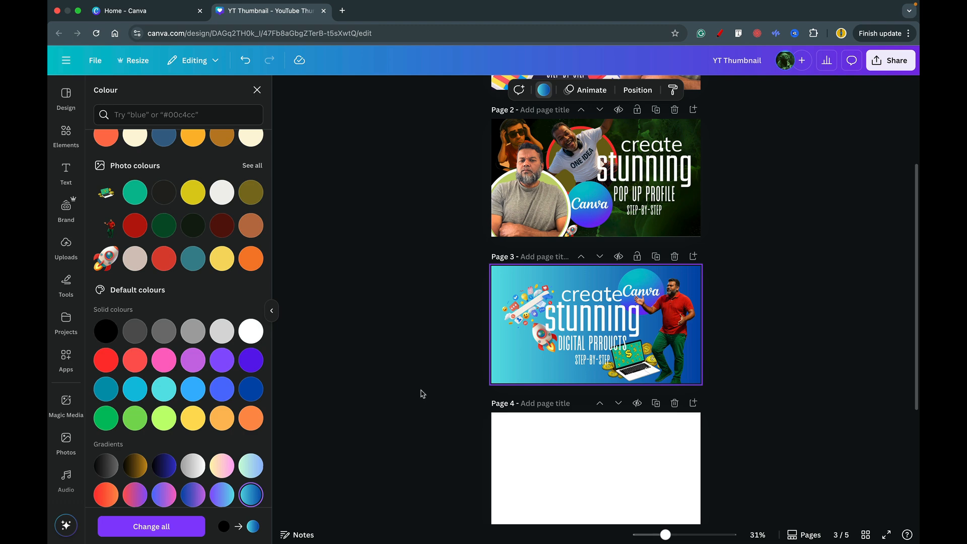
# Try the red-to-purple and blue-to-purple gradients on page 3's background and return to the turquoise-to-dark-blue one
pyautogui.scroll(-4, 355, 459)
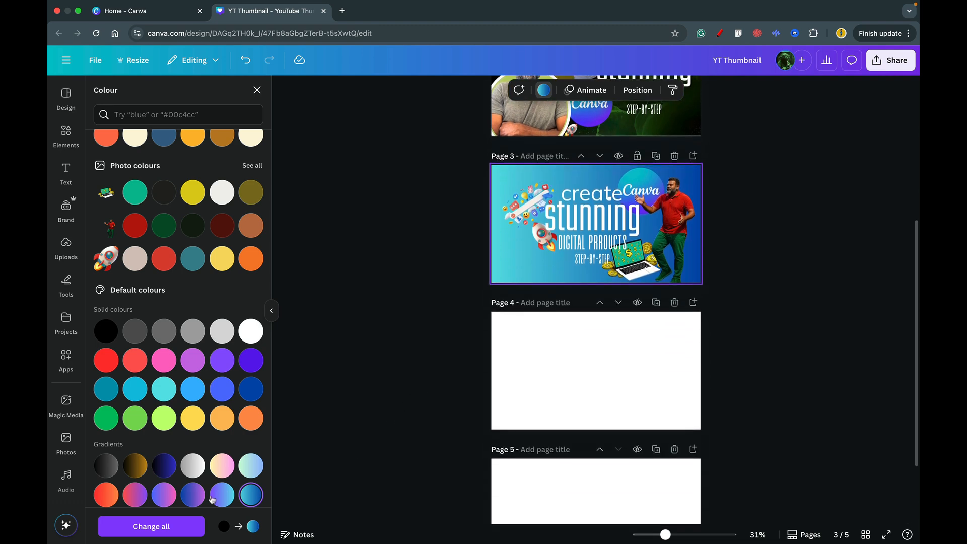
pyautogui.click(134, 499)
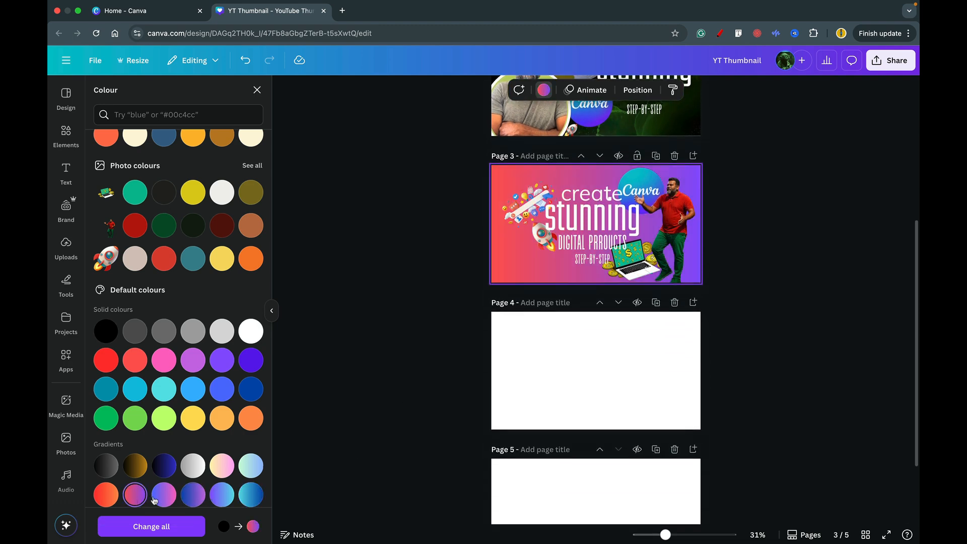
pyautogui.click(194, 497)
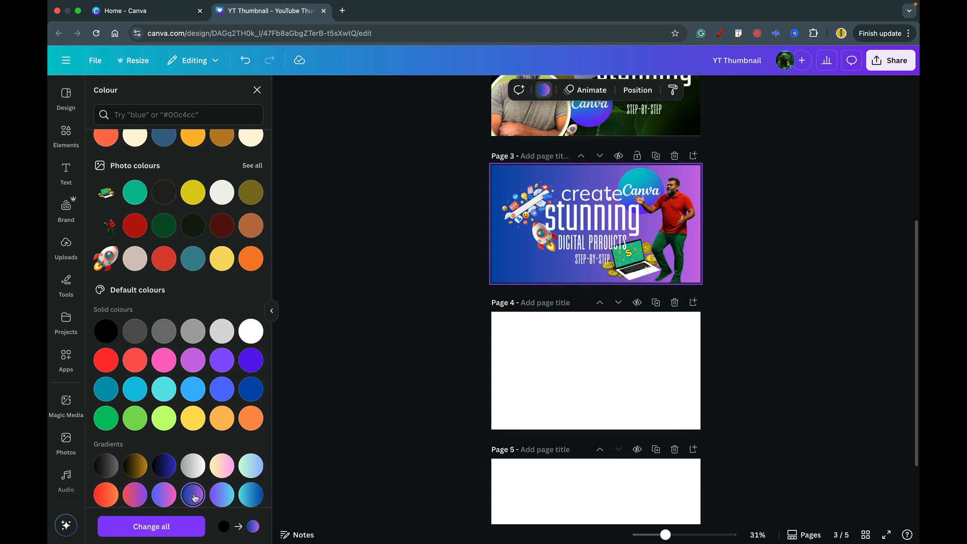
pyautogui.click(251, 496)
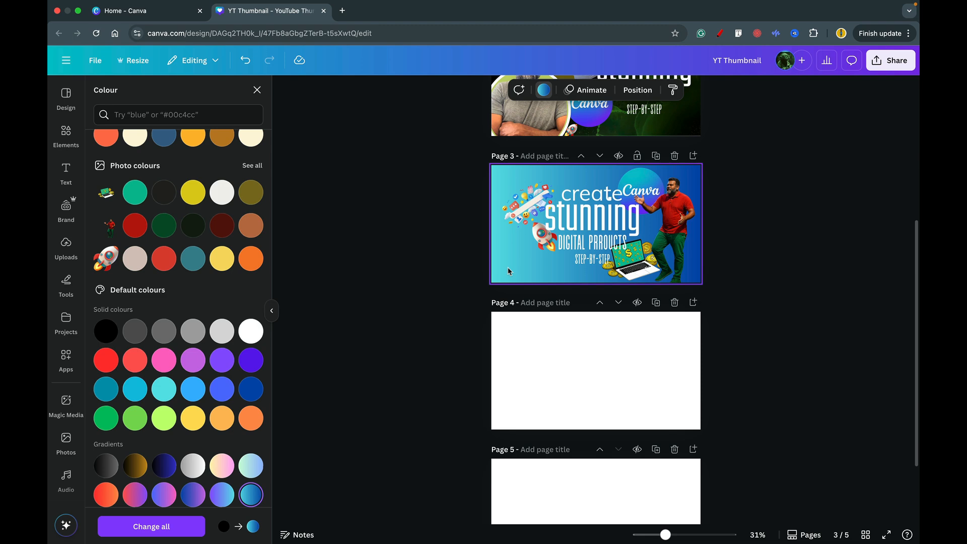
pyautogui.press('Escape')
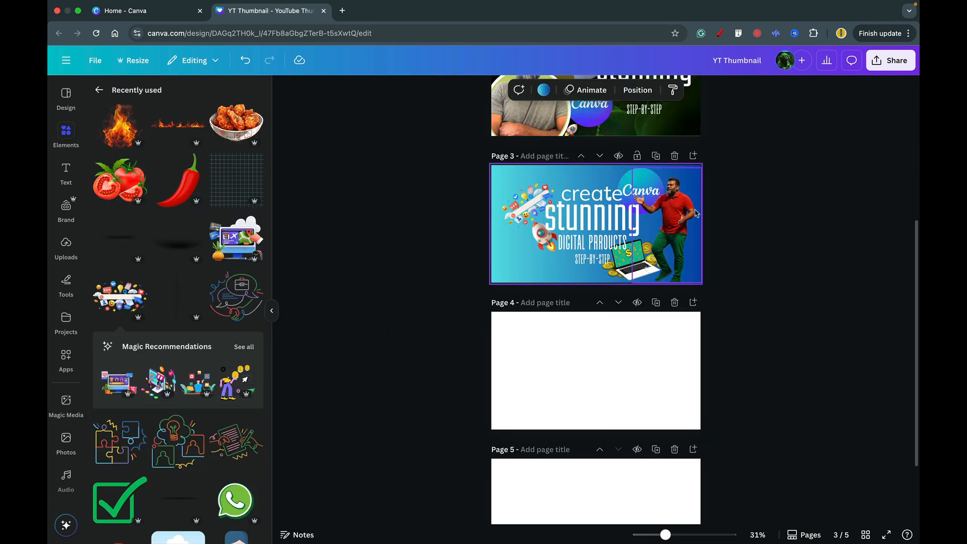
# Fully unlock the cutout of the man in the red shirt on page 3
pyautogui.click(685, 215)
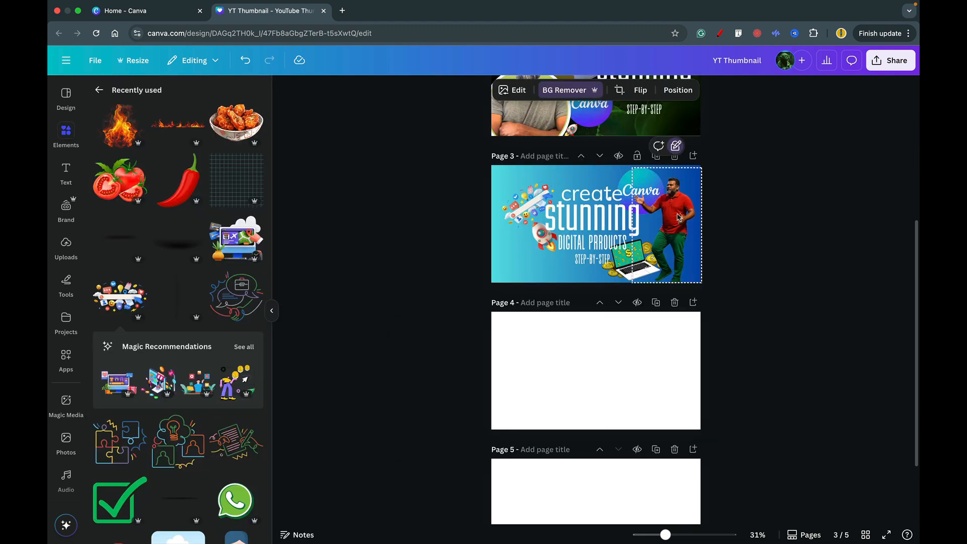
pyautogui.press('Escape')
pyautogui.click(670, 209)
pyautogui.click(675, 146)
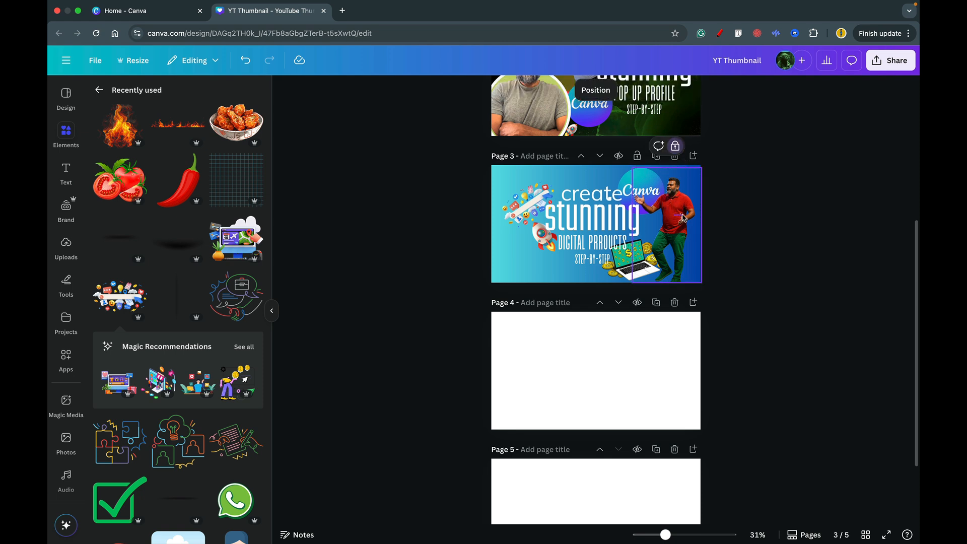
pyautogui.click(676, 146)
# Move the man cutout closer to page 3's right edge, enlarge it slightly and lower it so the feet meet the page's bottom
pyautogui.moveTo(671, 213); pyautogui.dragTo(680, 213)
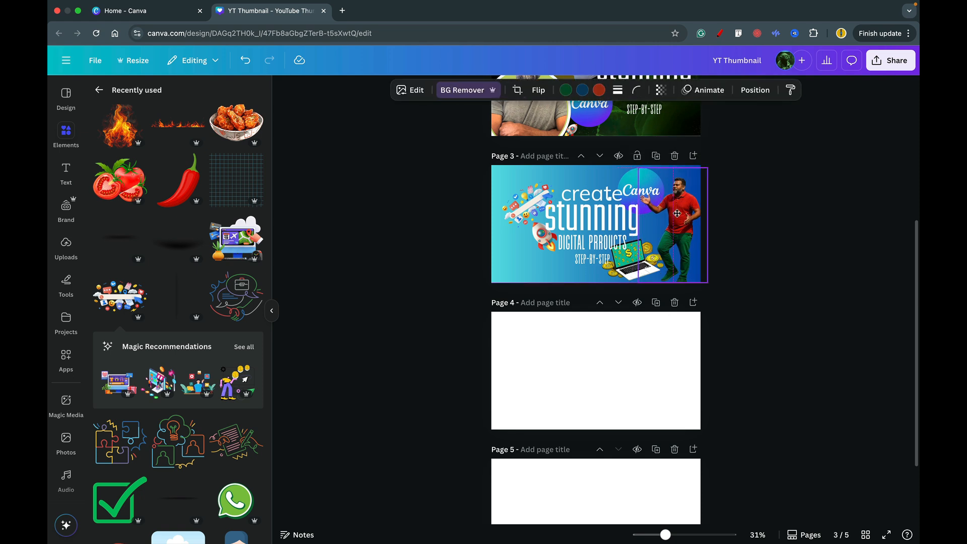
pyautogui.click(728, 239)
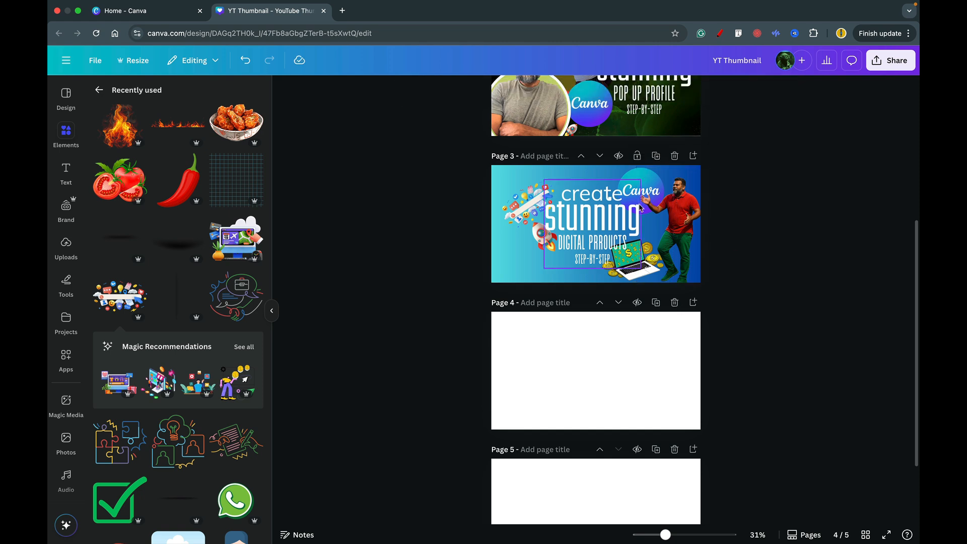
pyautogui.click(663, 215)
pyautogui.moveTo(634, 159); pyautogui.dragTo(629, 157)
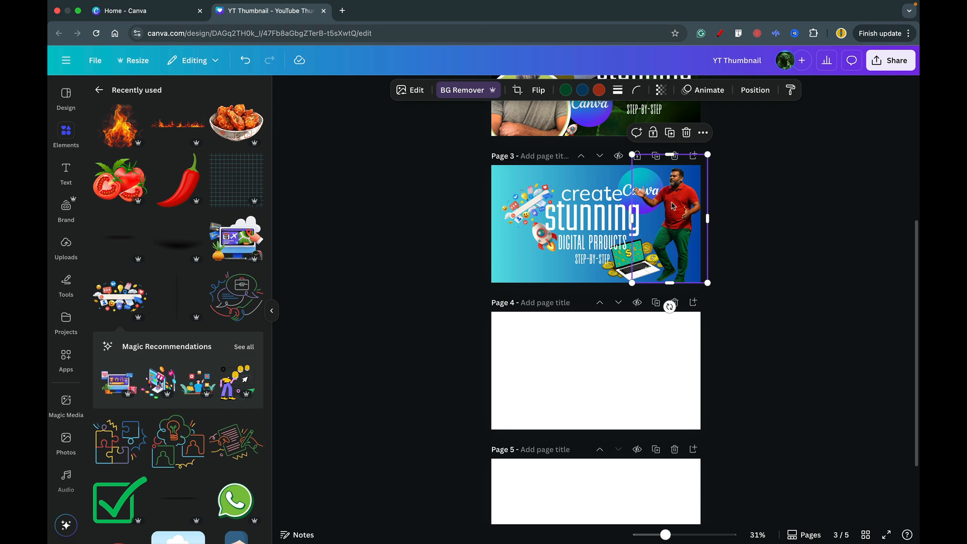
pyautogui.moveTo(681, 211); pyautogui.dragTo(679, 212)
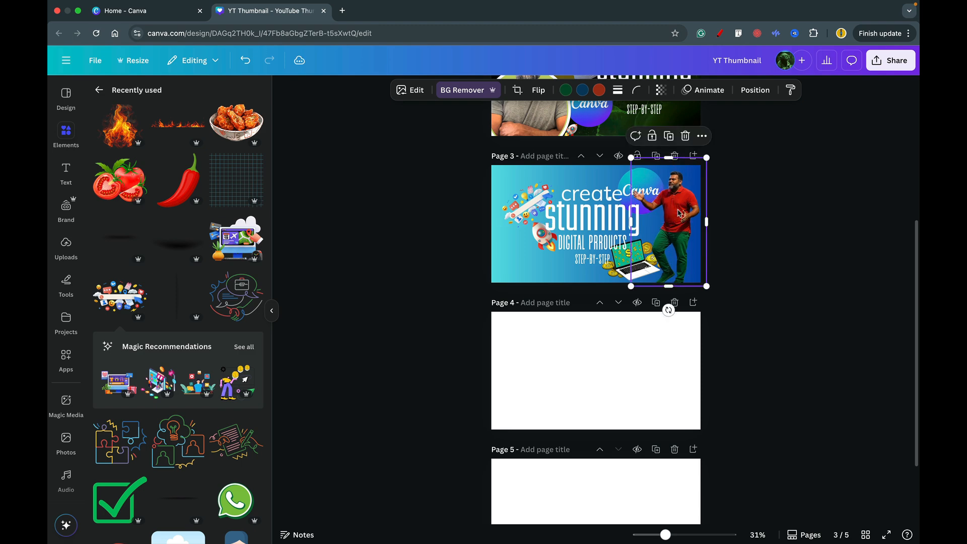
pyautogui.click(774, 248)
pyautogui.scroll(5, 705, 278)
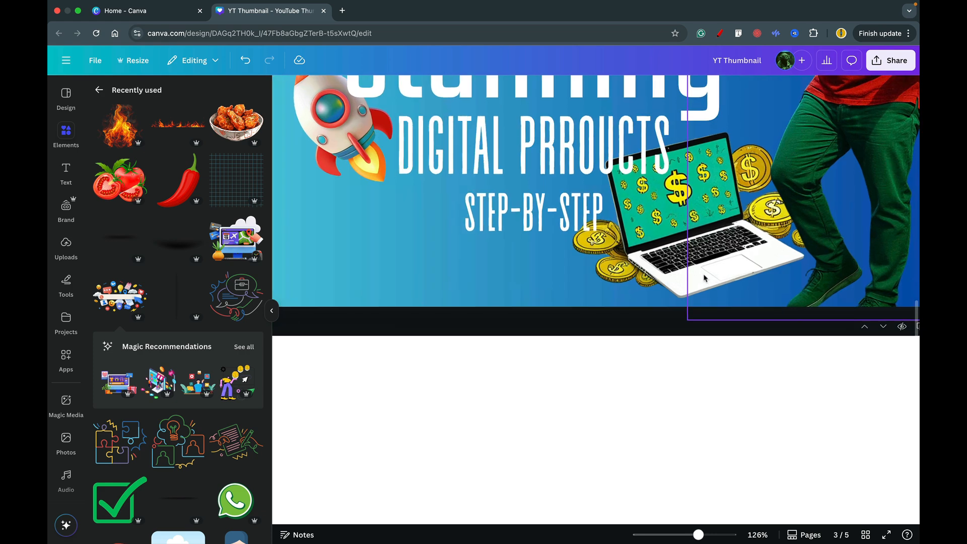
pyautogui.scroll(-4, 704, 278)
pyautogui.scroll(-1, 705, 278)
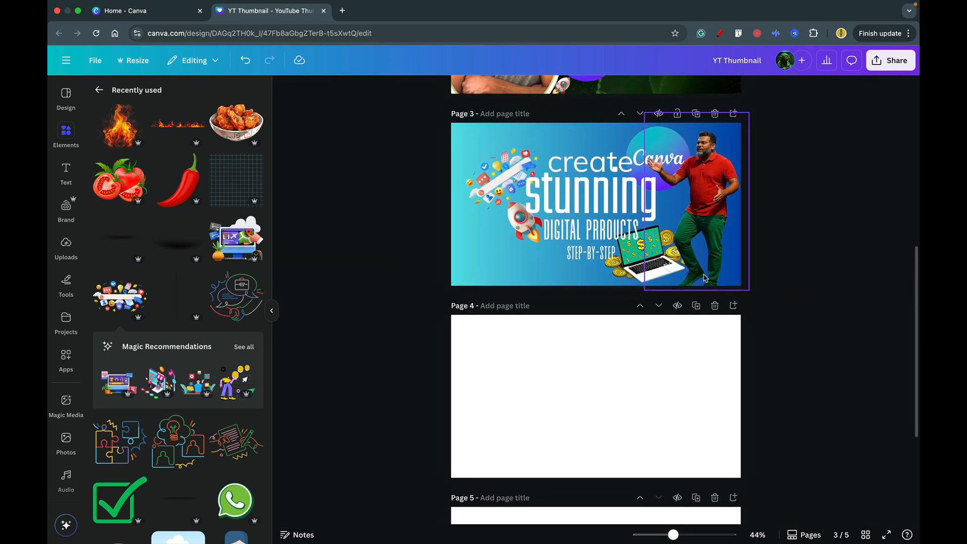
pyautogui.scroll(3, 704, 278)
pyautogui.scroll(-3, 597, 274)
pyautogui.click(588, 162)
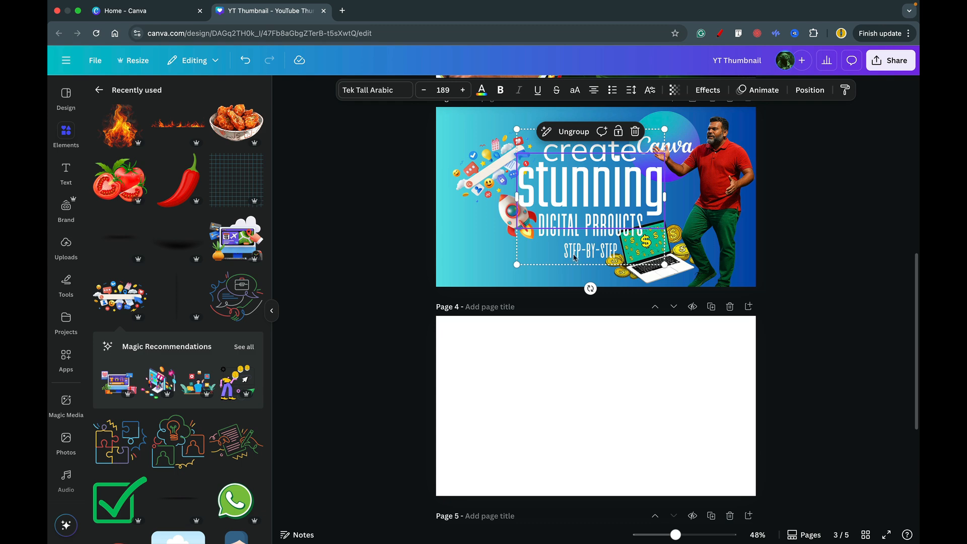
pyautogui.click(565, 280)
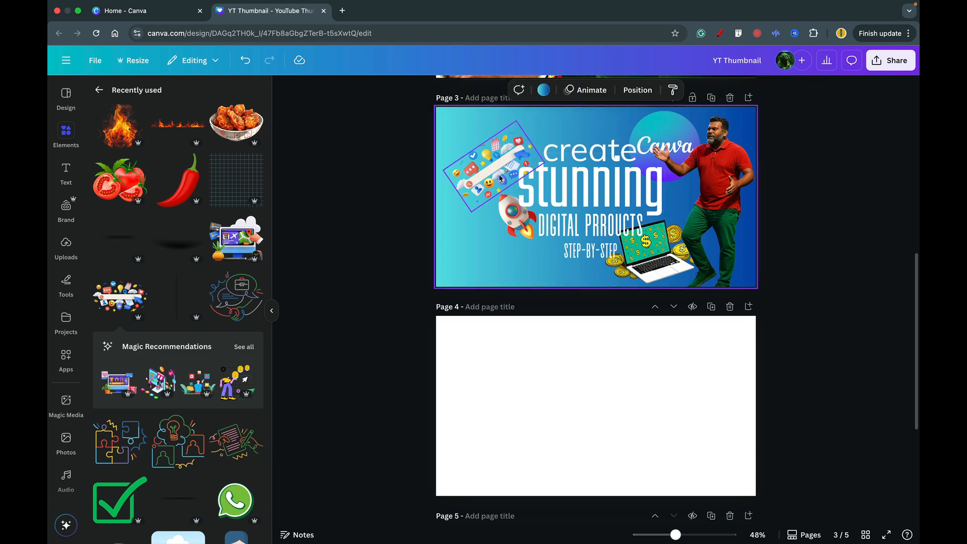
# Enlarge the tilted social media icons graphic on page 3 and shift it into the upper-left corner, running past the page edges
pyautogui.click(500, 176)
pyautogui.moveTo(441, 169); pyautogui.dragTo(348, 171)
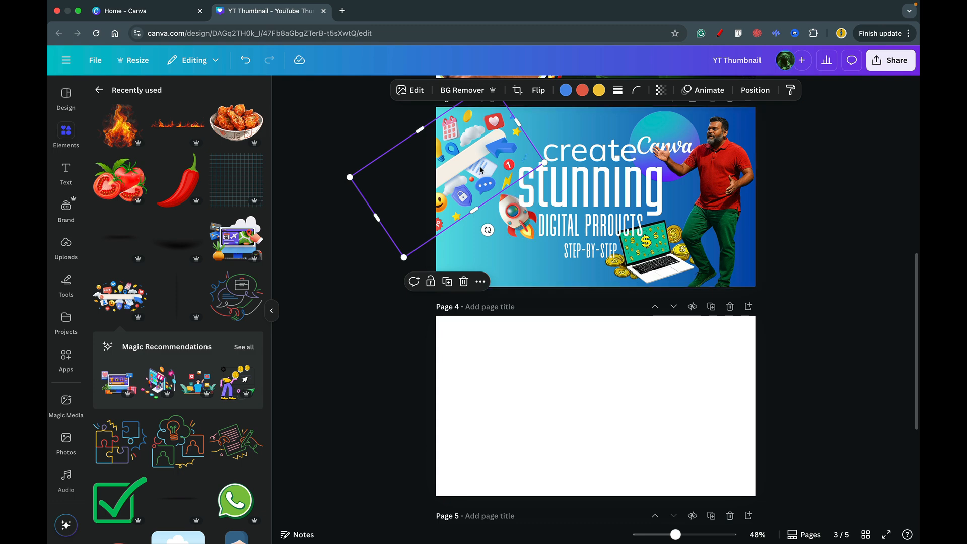
pyautogui.moveTo(479, 168); pyautogui.dragTo(487, 150)
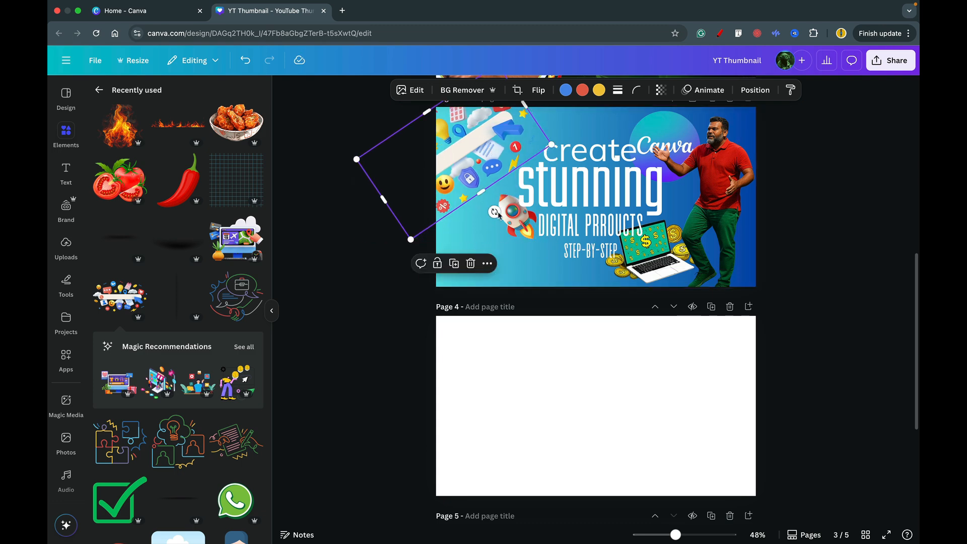
pyautogui.click(398, 314)
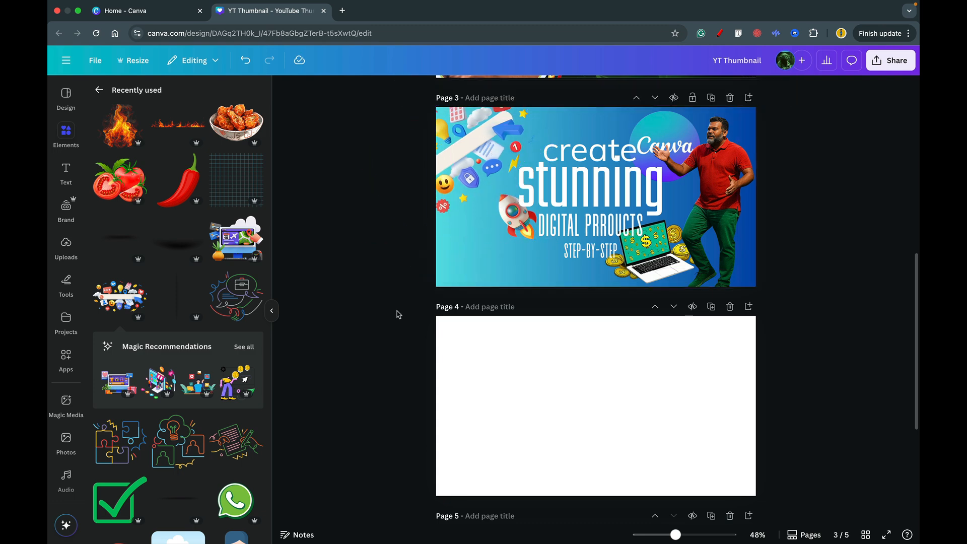
# Move the rocket graphic into page 3's lower-left corner, tilt it to point up and to the right, and enlarge it
pyautogui.click(507, 221)
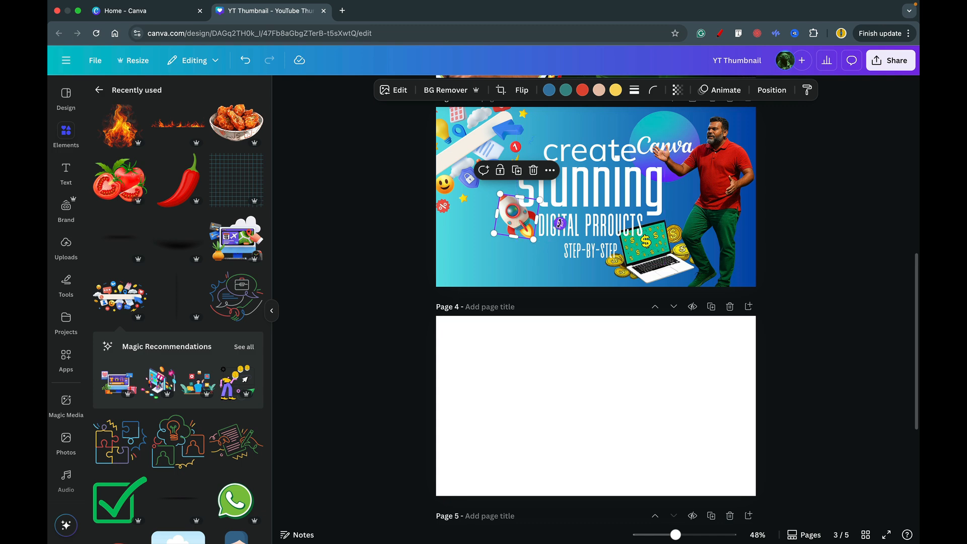
pyautogui.moveTo(519, 250)
pyautogui.mouseDown()
pyautogui.moveTo(491, 256)
pyautogui.moveTo(517, 252)
pyautogui.mouseUp()
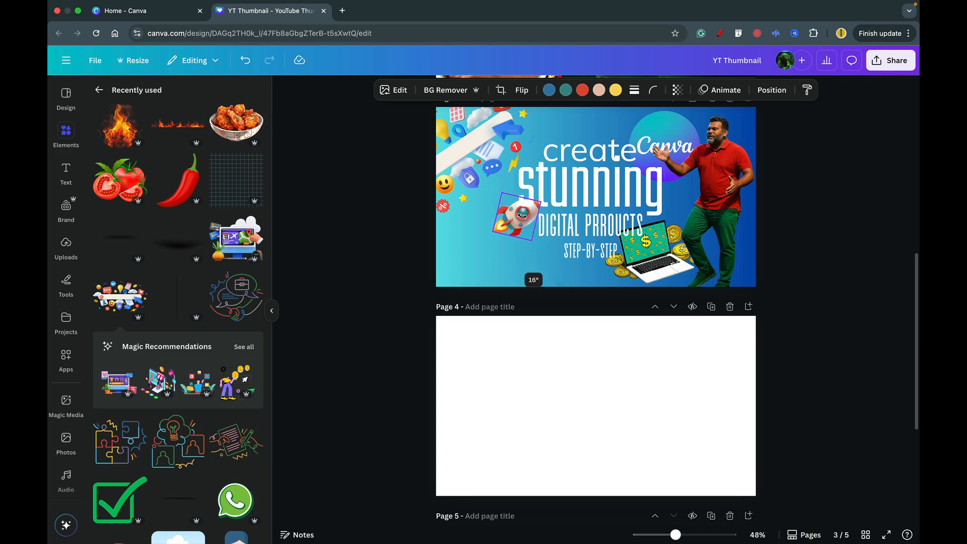
pyautogui.moveTo(509, 257); pyautogui.dragTo(551, 244)
pyautogui.moveTo(518, 213); pyautogui.dragTo(473, 251)
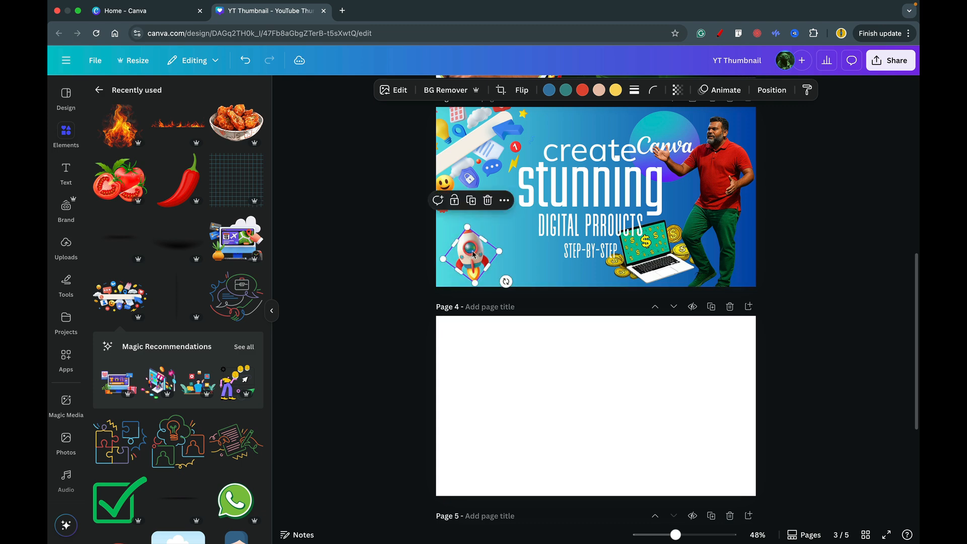
pyautogui.moveTo(506, 281); pyautogui.dragTo(480, 287)
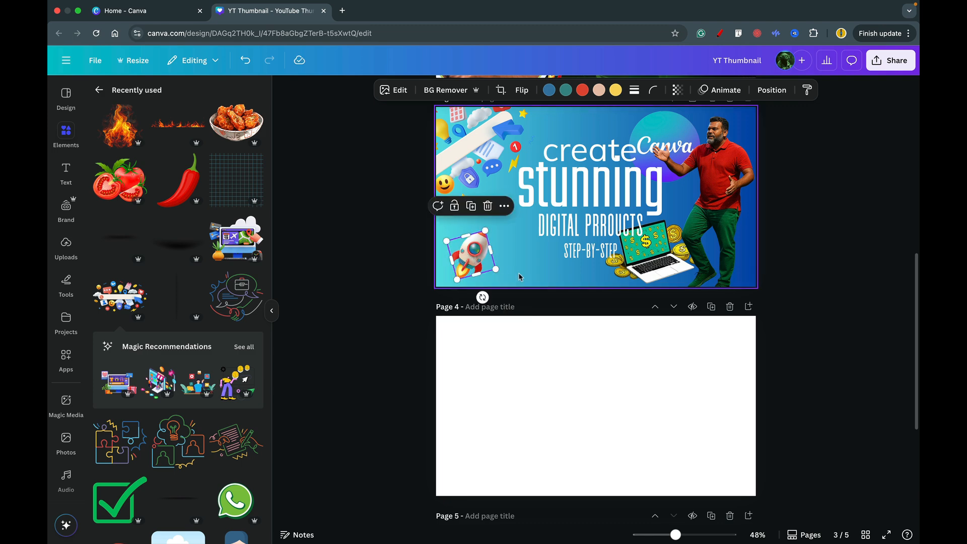
pyautogui.moveTo(497, 266); pyautogui.dragTo(467, 257)
pyautogui.click(566, 259)
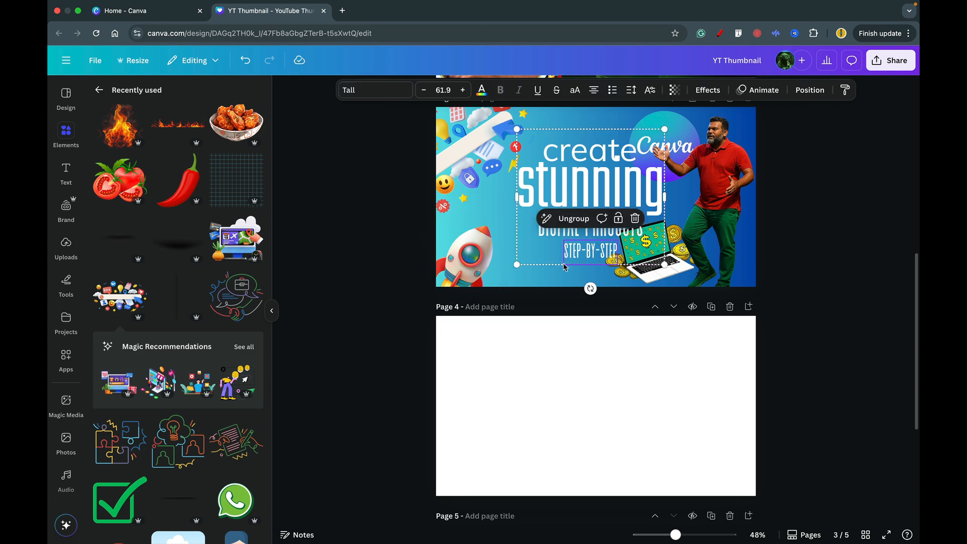
pyautogui.click(854, 281)
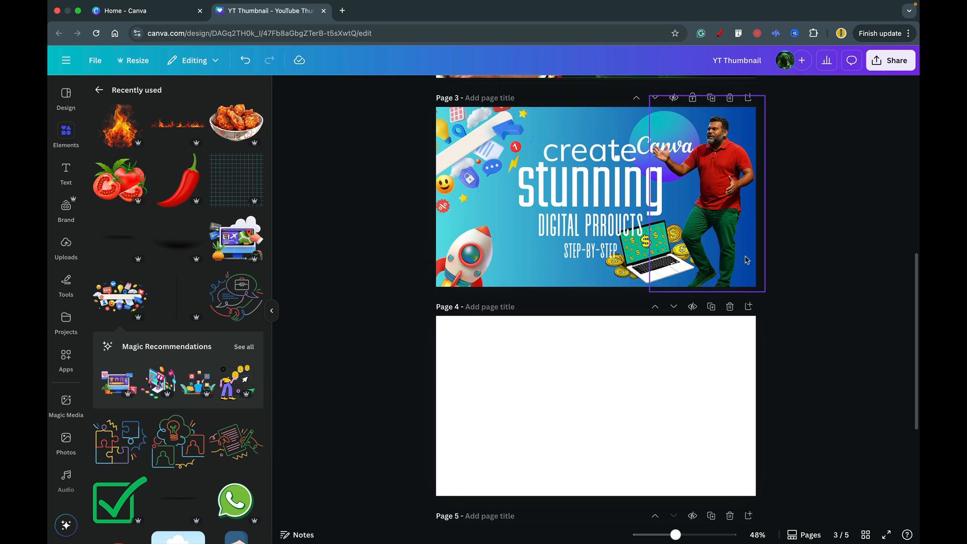
# Try the recently used flame strip across the lower part of page 3 and delete it
pyautogui.scroll(2, 641, 240)
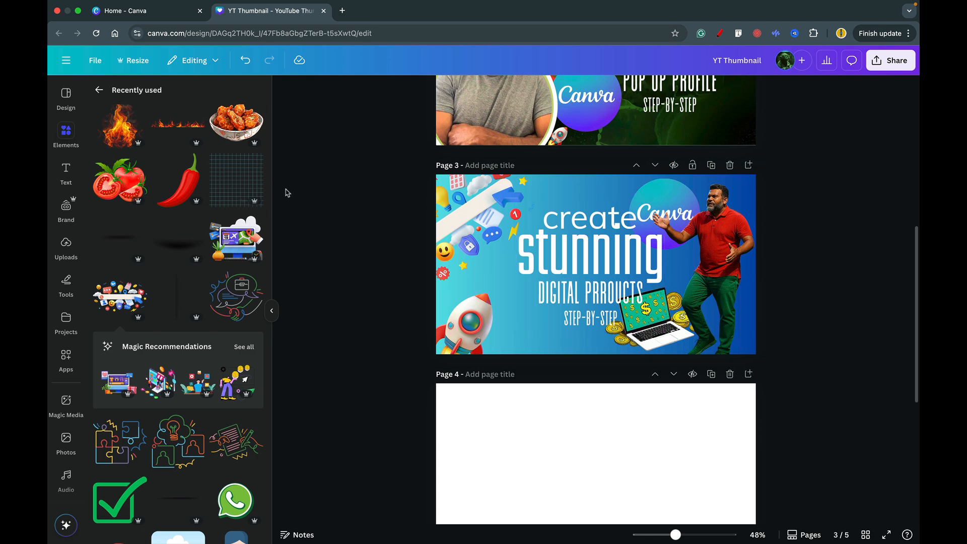
pyautogui.click(178, 124)
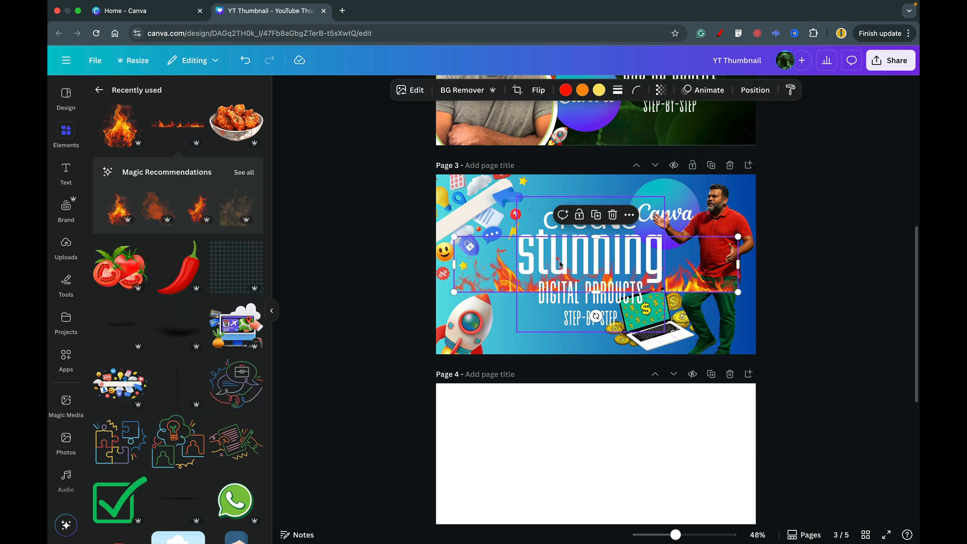
pyautogui.moveTo(501, 304); pyautogui.dragTo(490, 340)
pyautogui.press('Delete')
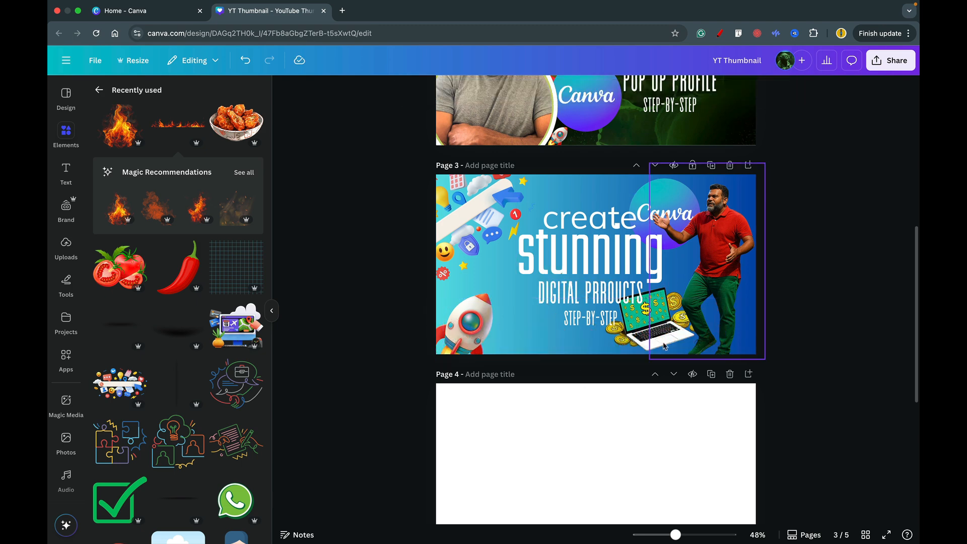
# Shift the laptop-and-coins graphic slightly down and right, and move the title text group a little left on page 3
pyautogui.moveTo(649, 342); pyautogui.dragTo(655, 351)
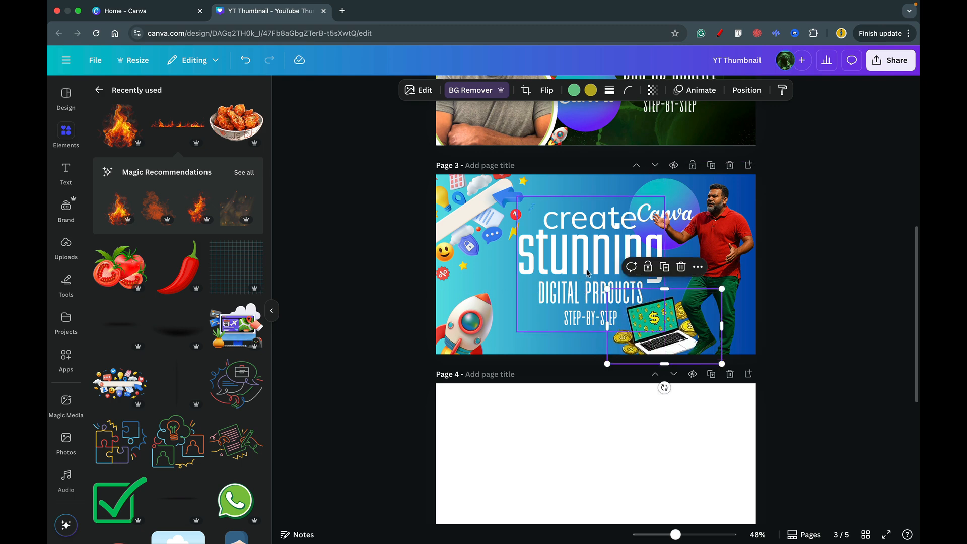
pyautogui.moveTo(587, 273)
pyautogui.mouseDown()
pyautogui.moveTo(544, 271)
pyautogui.moveTo(573, 270)
pyautogui.mouseUp()
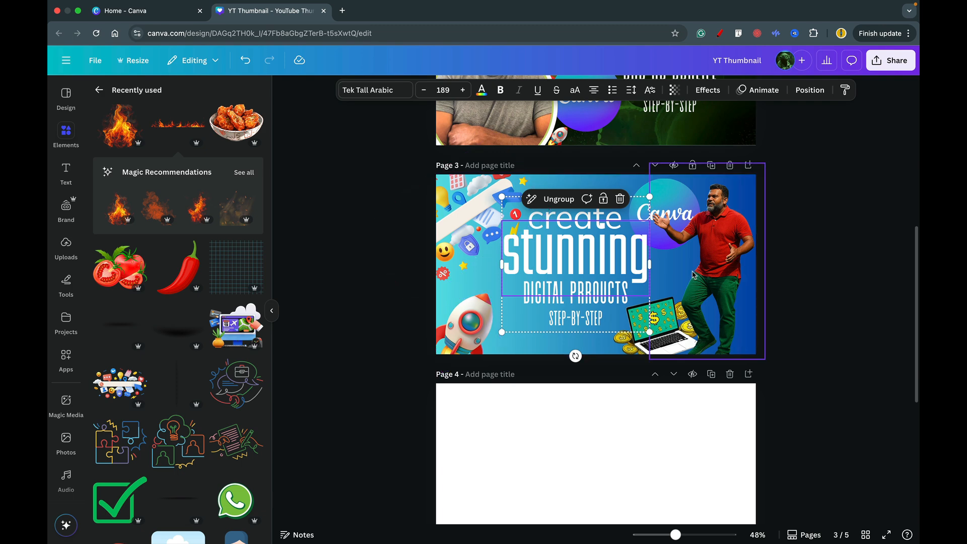
pyautogui.click(514, 346)
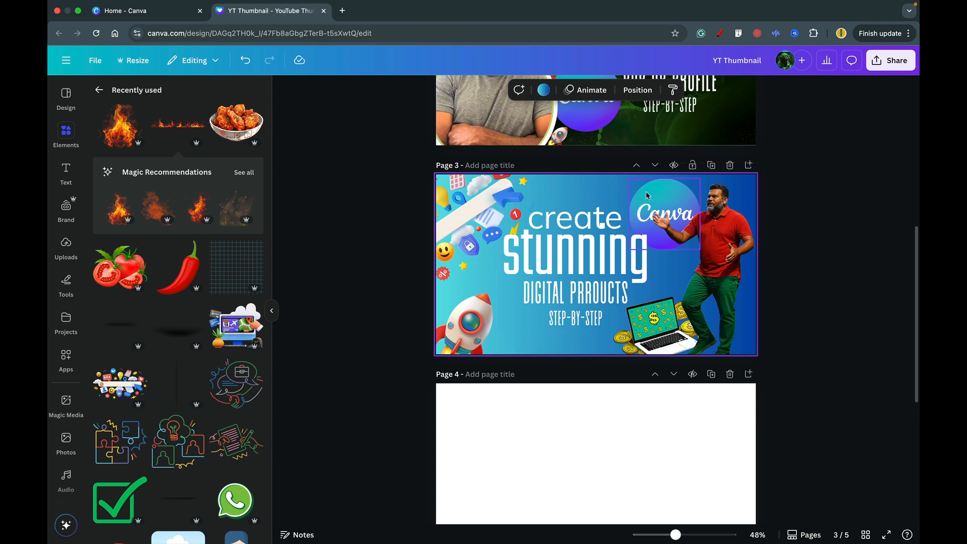
# Shrink the round Canva logo on page 3 and place it between the rocket and the "STEP-BY-STEP" text
pyautogui.moveTo(645, 197); pyautogui.dragTo(516, 318)
pyautogui.moveTo(560, 368); pyautogui.dragTo(513, 327)
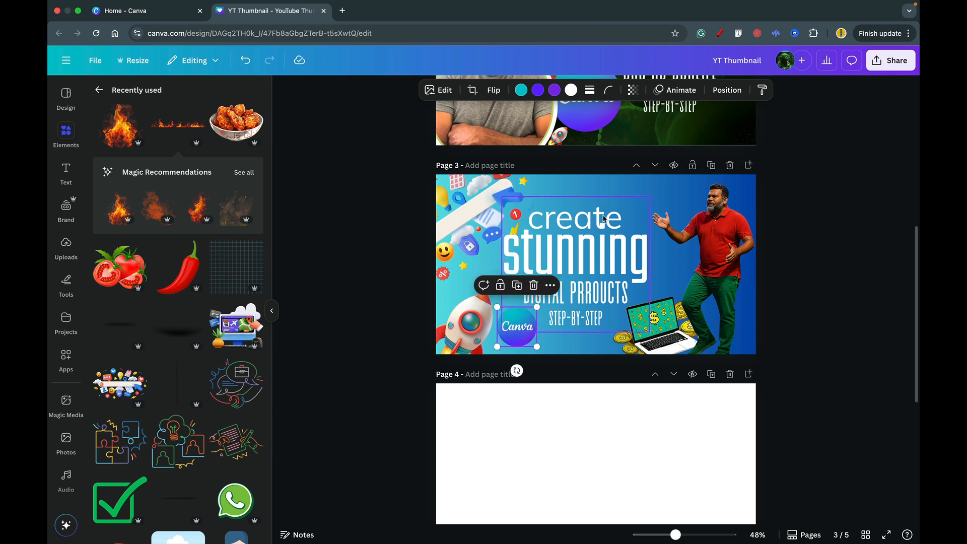